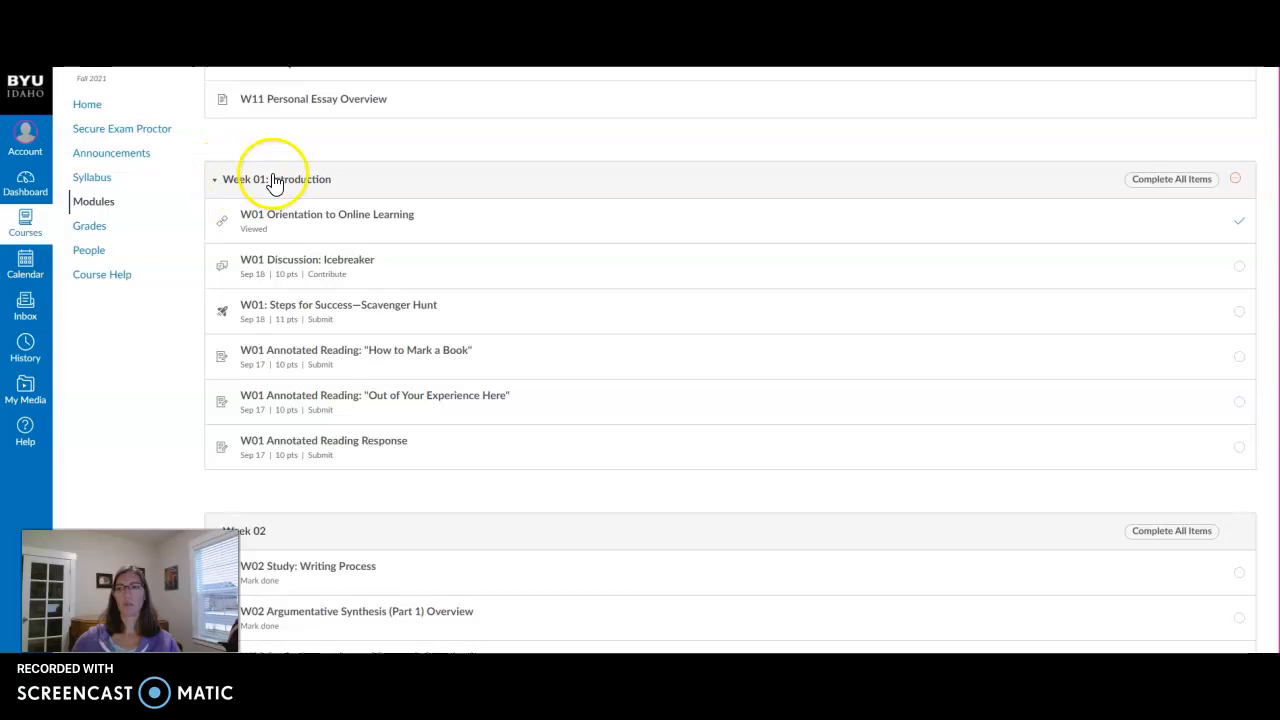
Step: Open the W01 Annotated Reading Response assignment from the Week 01 modules list
{"action": "left_click", "coordinate": [340, 450]}
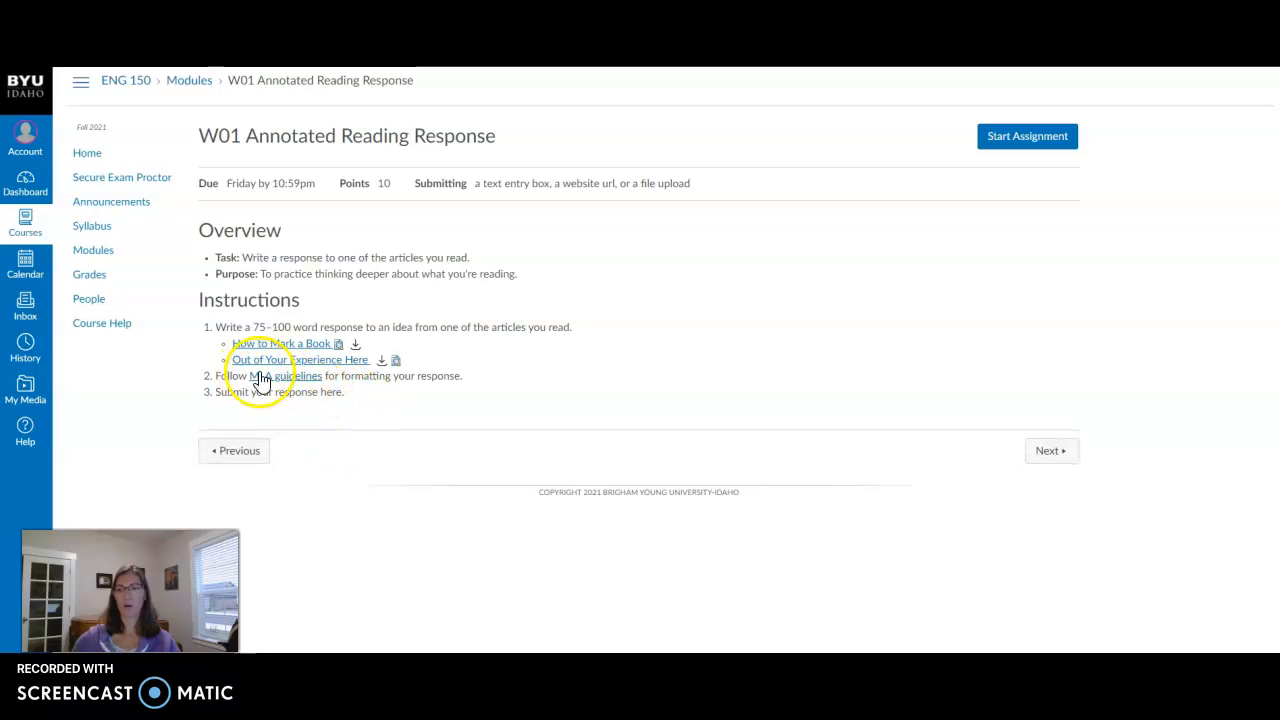
Step: Highlight the MLA-guidelines instruction, then follow its link to the Purdue OWL reference
{"action": "left_click_drag", "start_coordinate": [216, 377], "coordinate": [473, 387]}
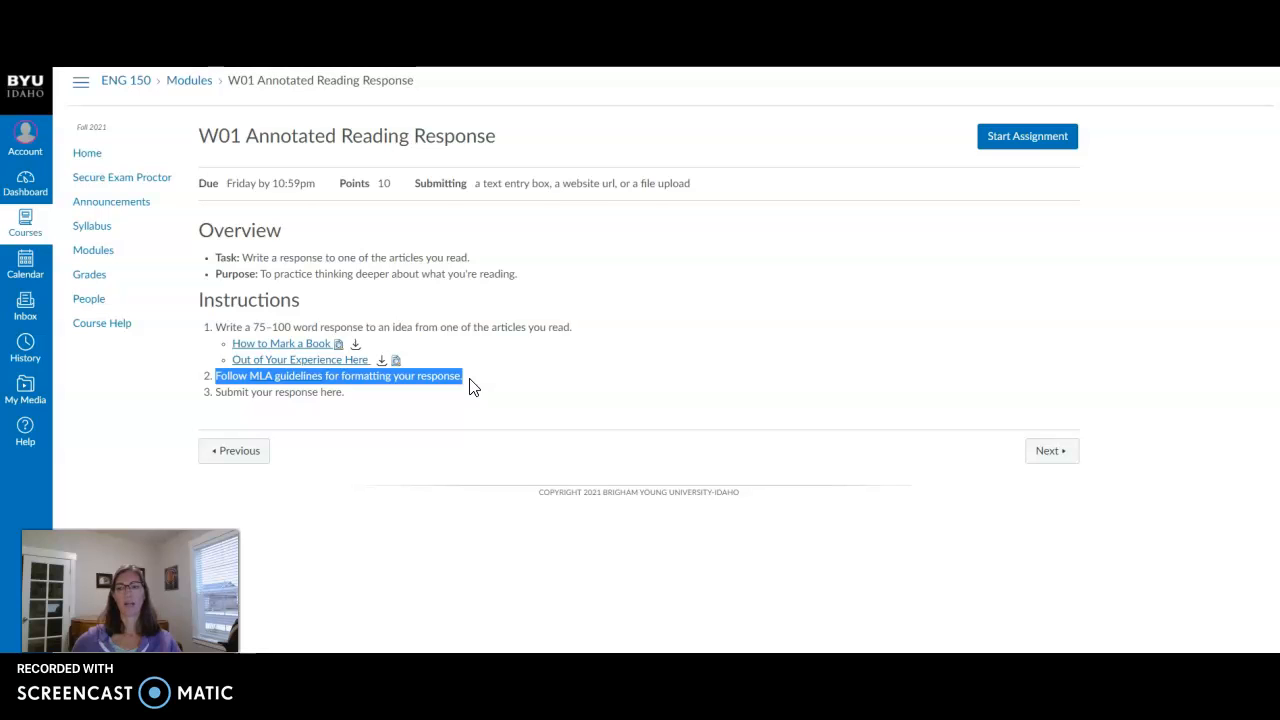
{"action": "left_click", "coordinate": [473, 387]}
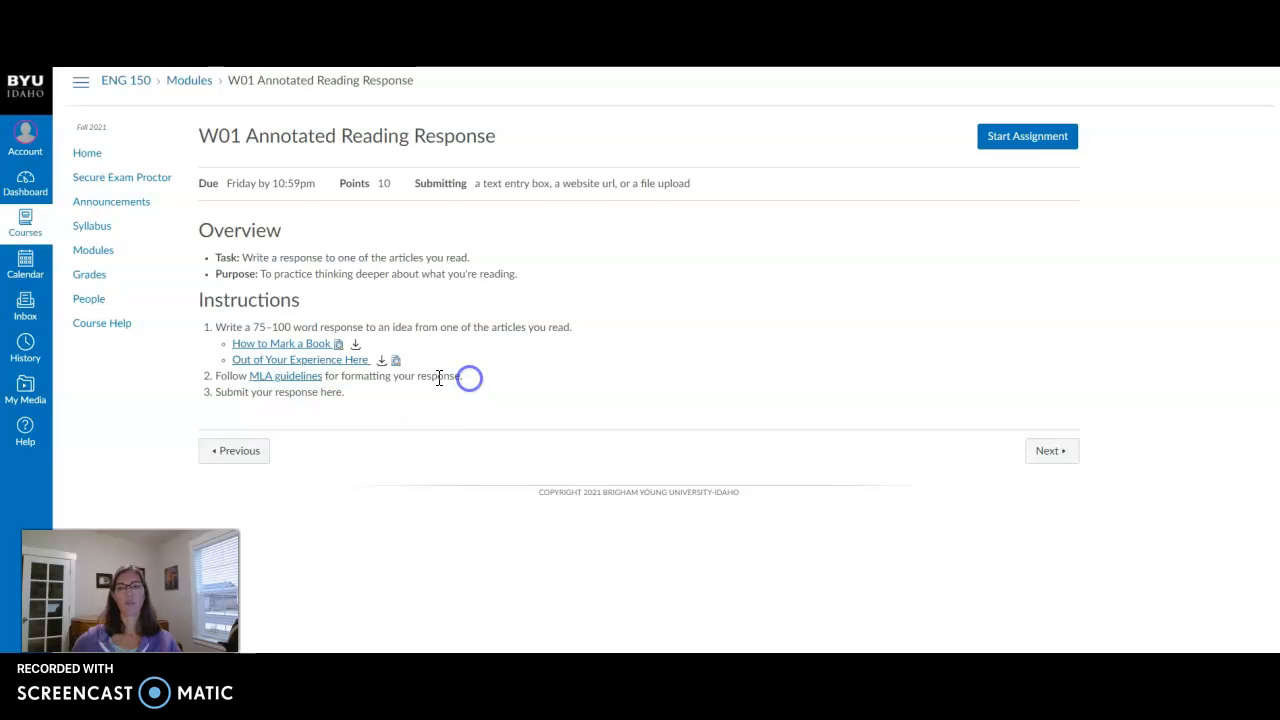
{"action": "left_click", "coordinate": [281, 379]}
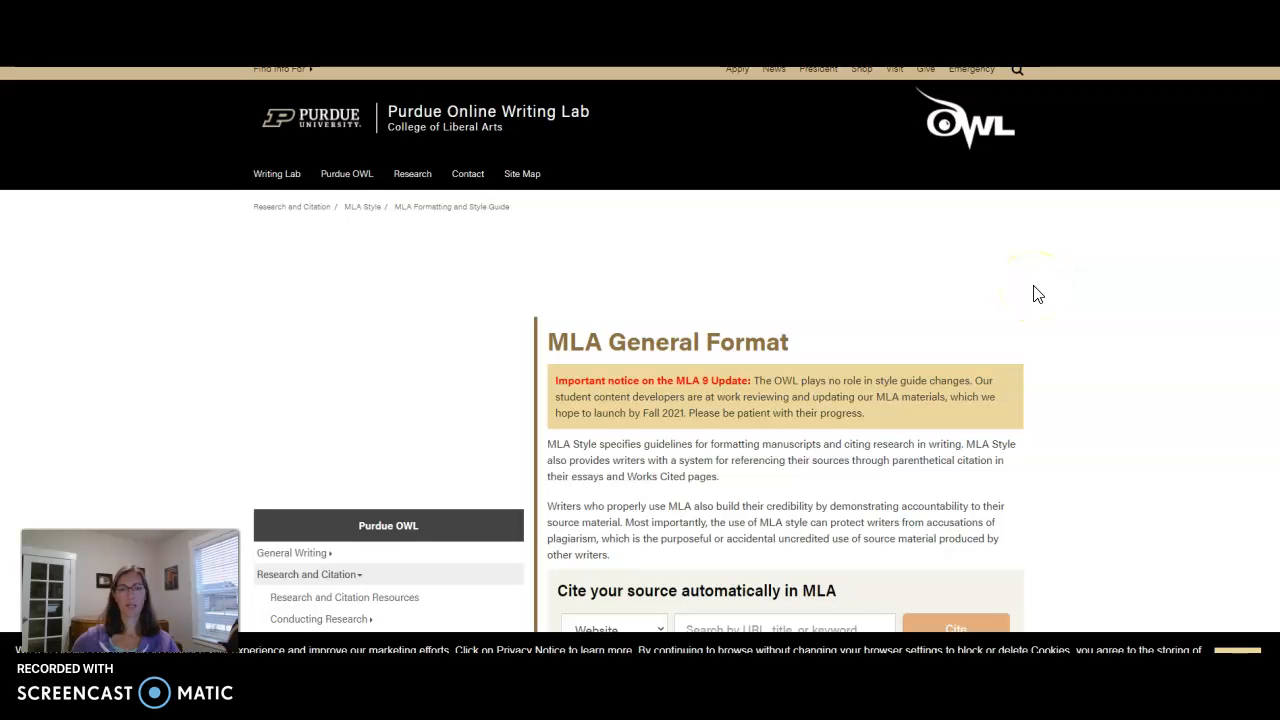
Step: Scroll the MLA General Format page to General Guidelines, leaving the citation source type on Website
{"action": "scroll", "coordinate": [1037, 294], "scroll_direction": "down", "scroll_amount": 2}
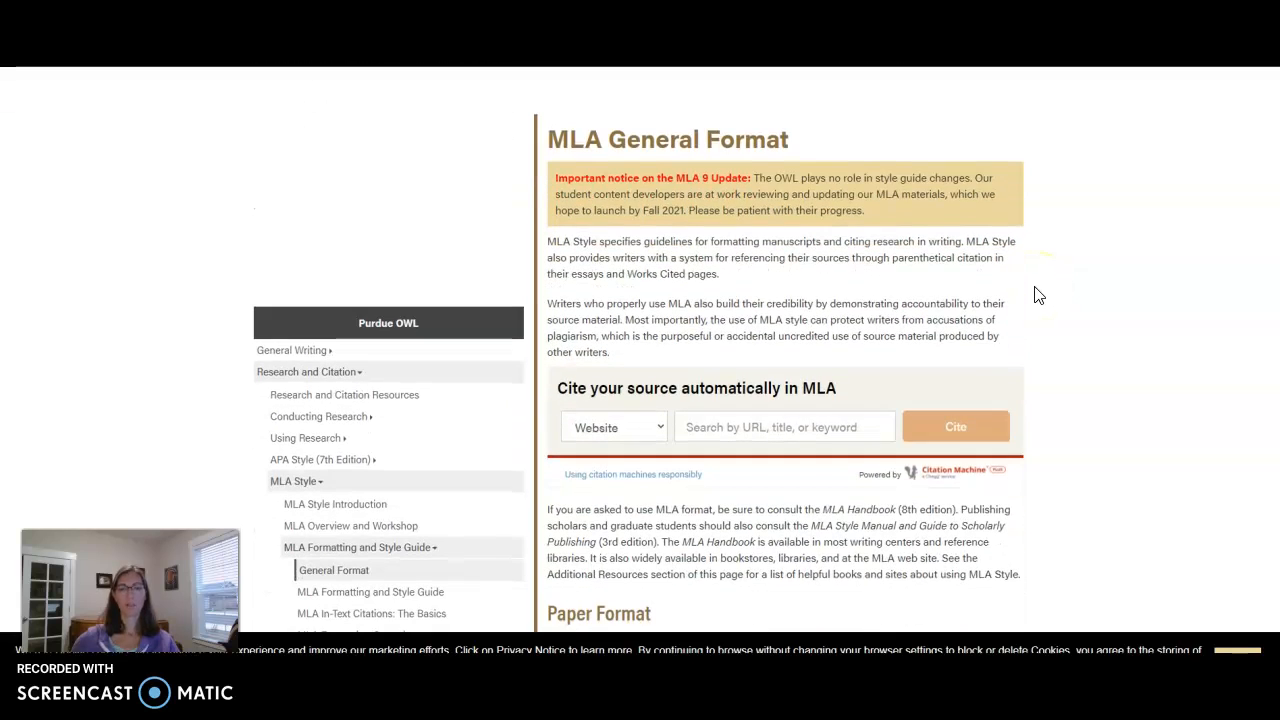
{"action": "scroll", "coordinate": [1037, 294], "scroll_direction": "down", "scroll_amount": 2}
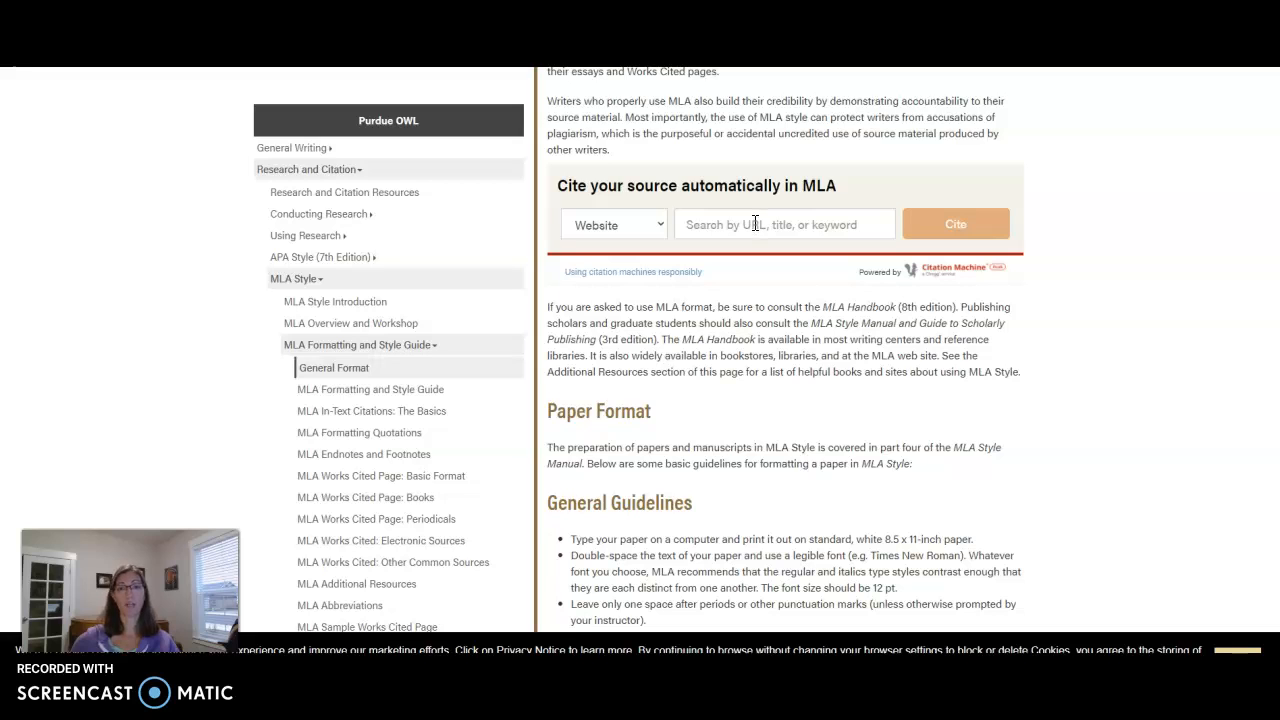
{"action": "left_click", "coordinate": [658, 225]}
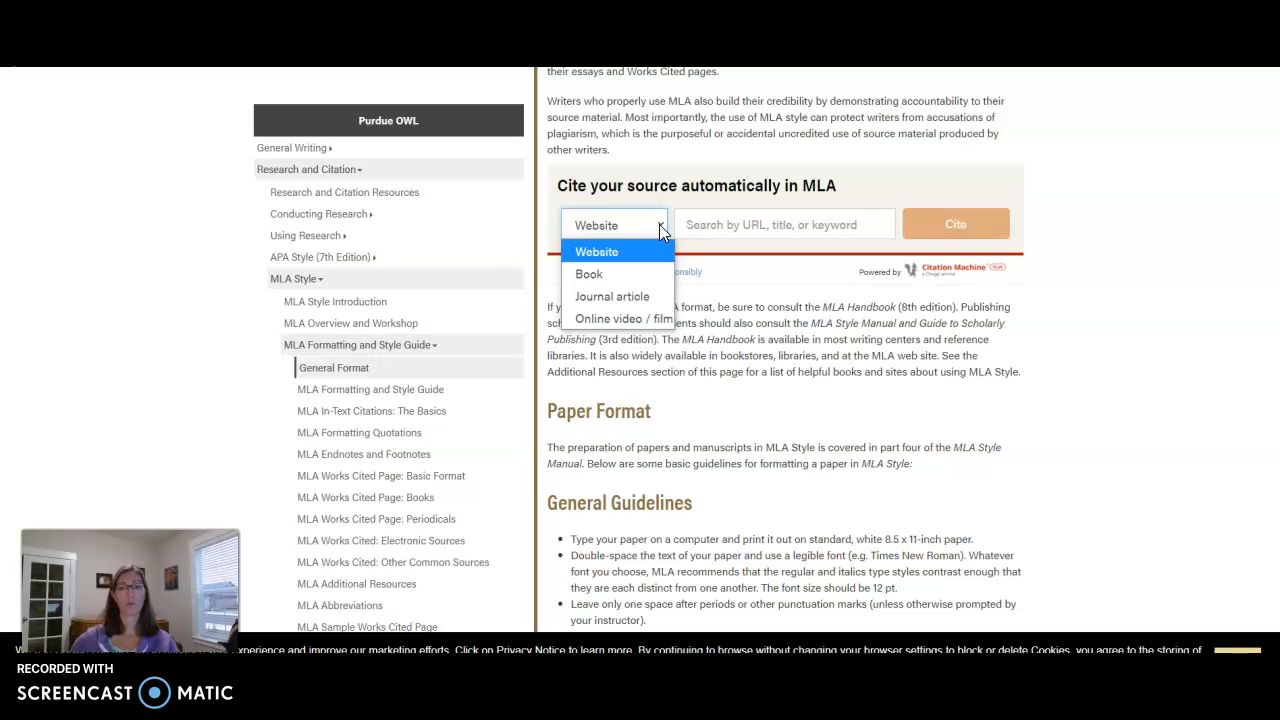
{"action": "left_click", "coordinate": [659, 224]}
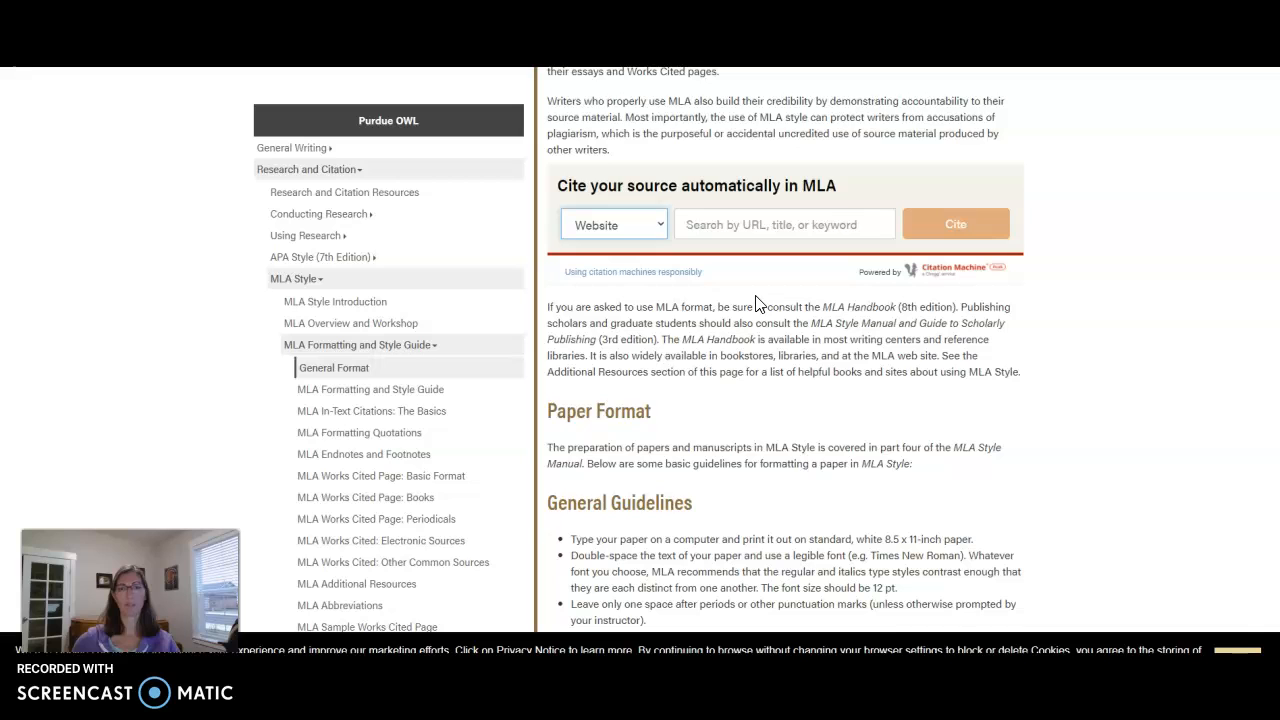
{"action": "scroll", "coordinate": [757, 300], "scroll_direction": "down", "scroll_amount": 3}
{"action": "scroll", "coordinate": [757, 292], "scroll_direction": "up", "scroll_amount": 1}
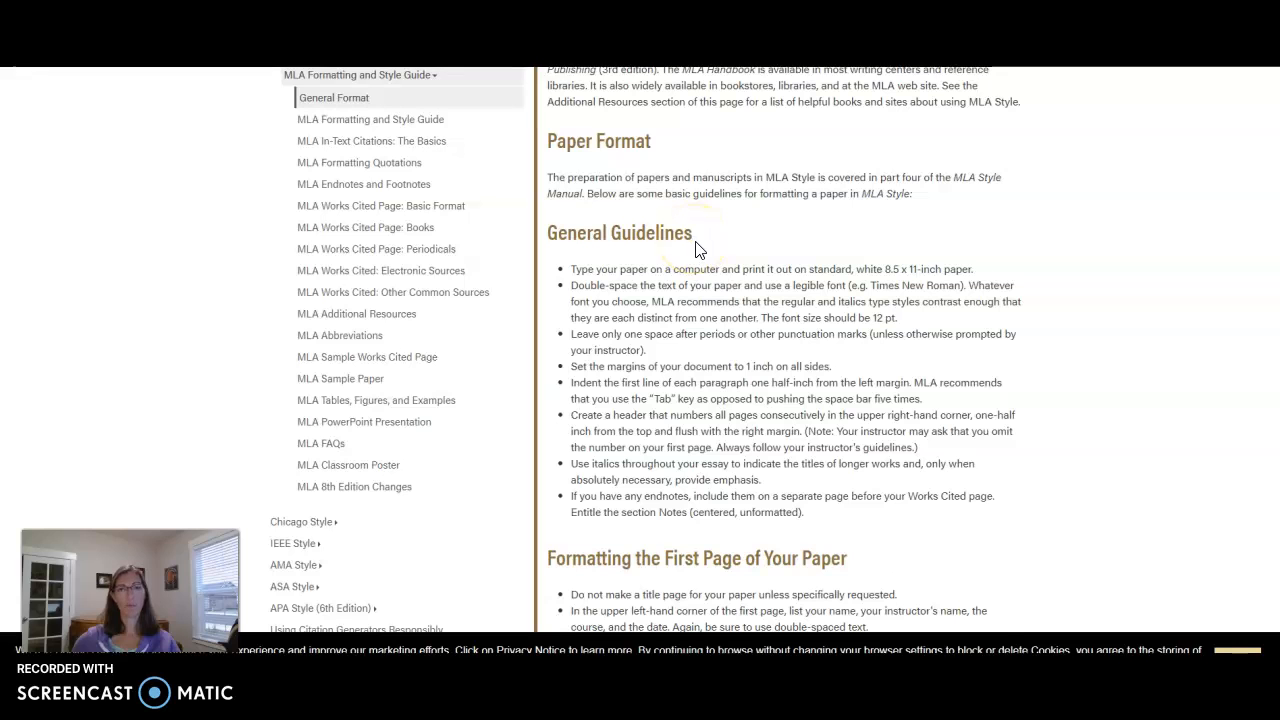
Step: Review the sample MLA first page, then return to the Word reading-response draft
{"action": "scroll", "coordinate": [697, 249], "scroll_direction": "down", "scroll_amount": 3}
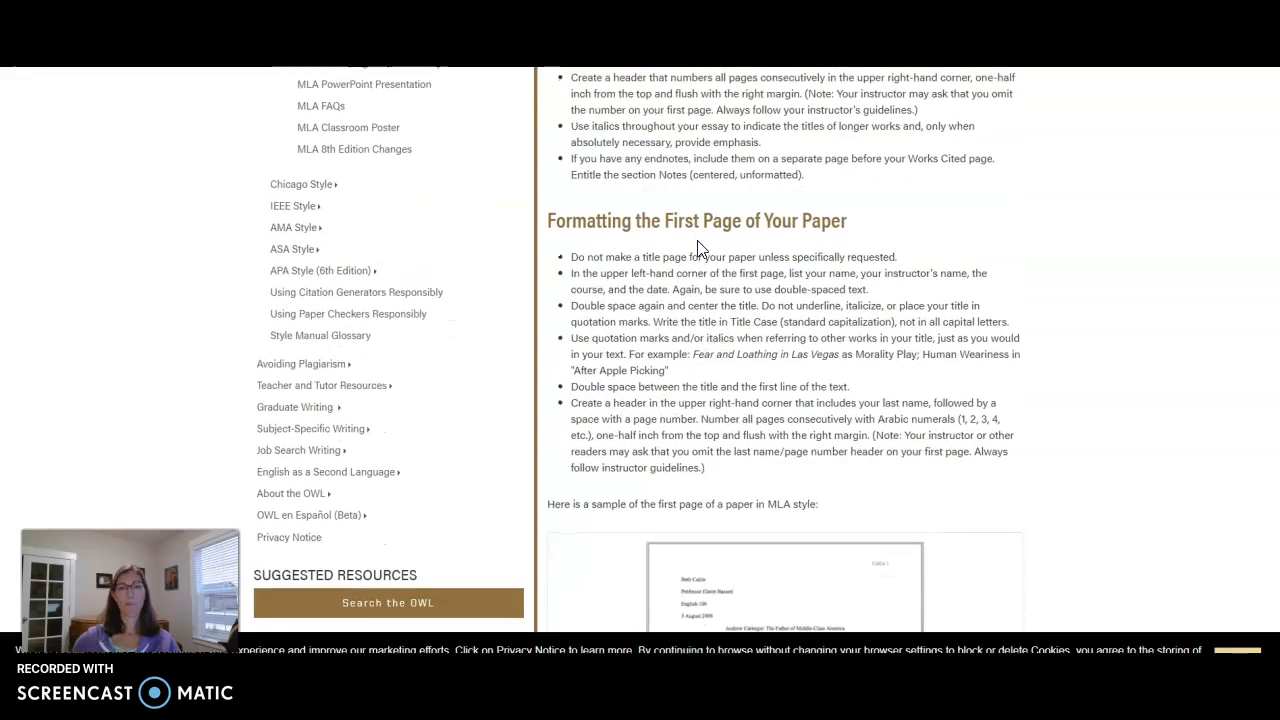
{"action": "scroll", "coordinate": [700, 252], "scroll_direction": "down", "scroll_amount": 4}
{"action": "left_click", "coordinate": [709, 260]}
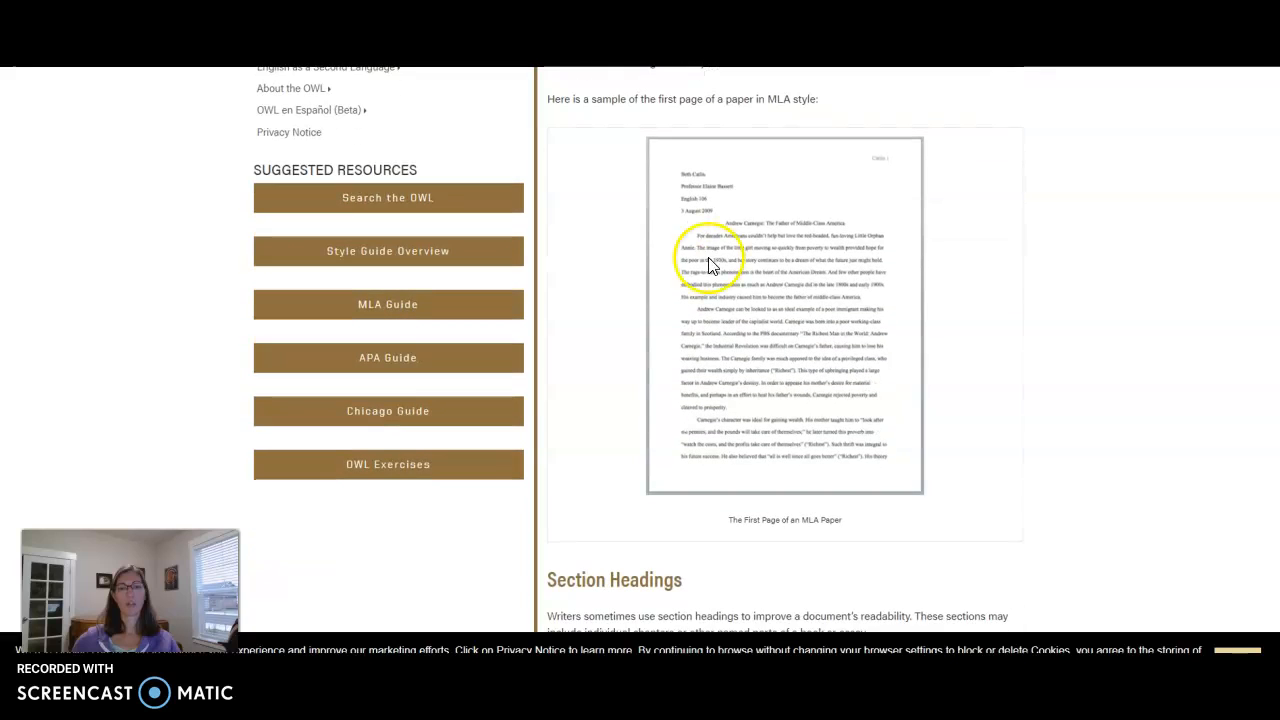
{"action": "left_click", "coordinate": [812, 257]}
{"action": "left_click", "coordinate": [500, 702]}
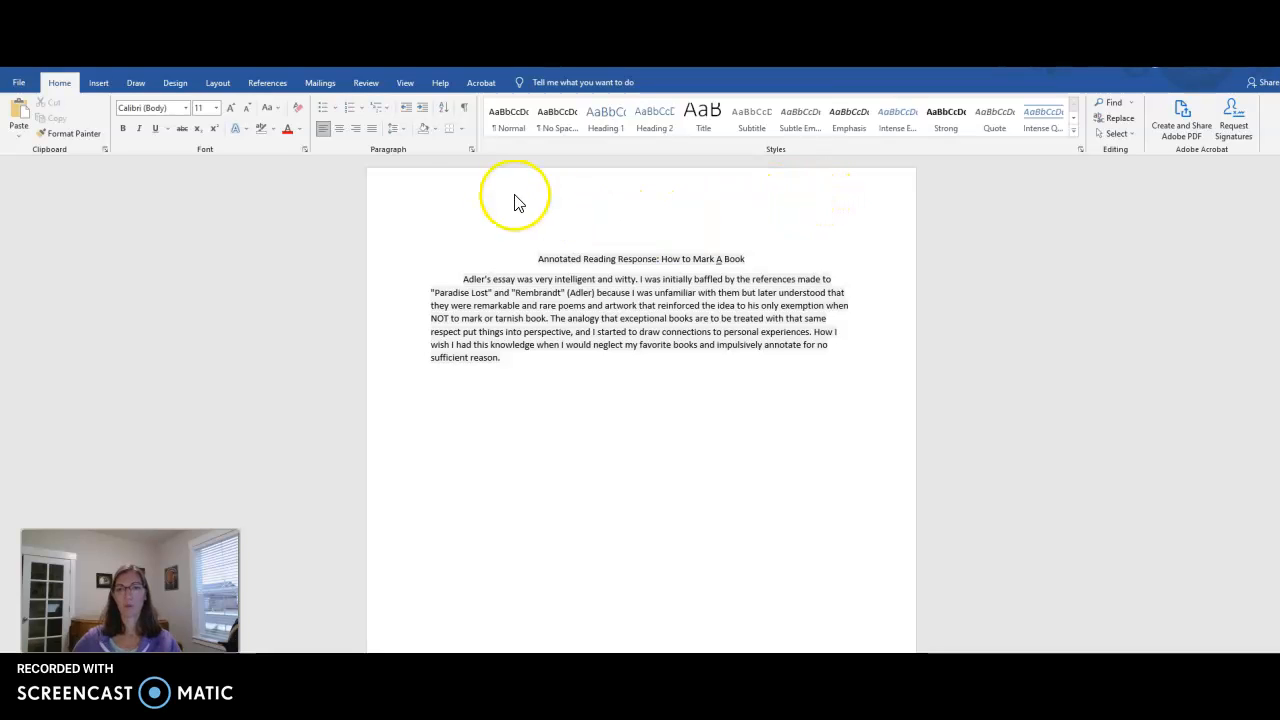
Step: Add a flush-right header of the writer's surname before page number 1 using Plain Number 3
{"action": "double_click", "coordinate": [830, 207]}
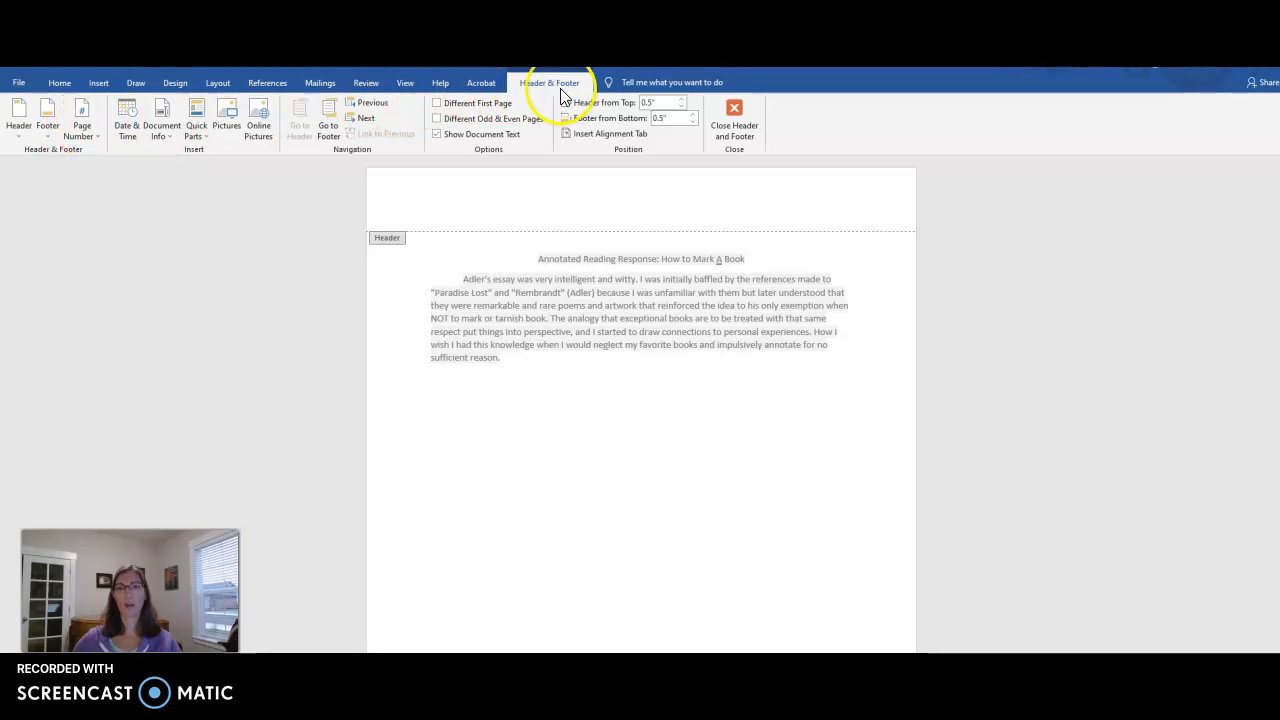
{"action": "left_click", "coordinate": [85, 136]}
{"action": "mouse_move", "coordinate": [90, 147]}
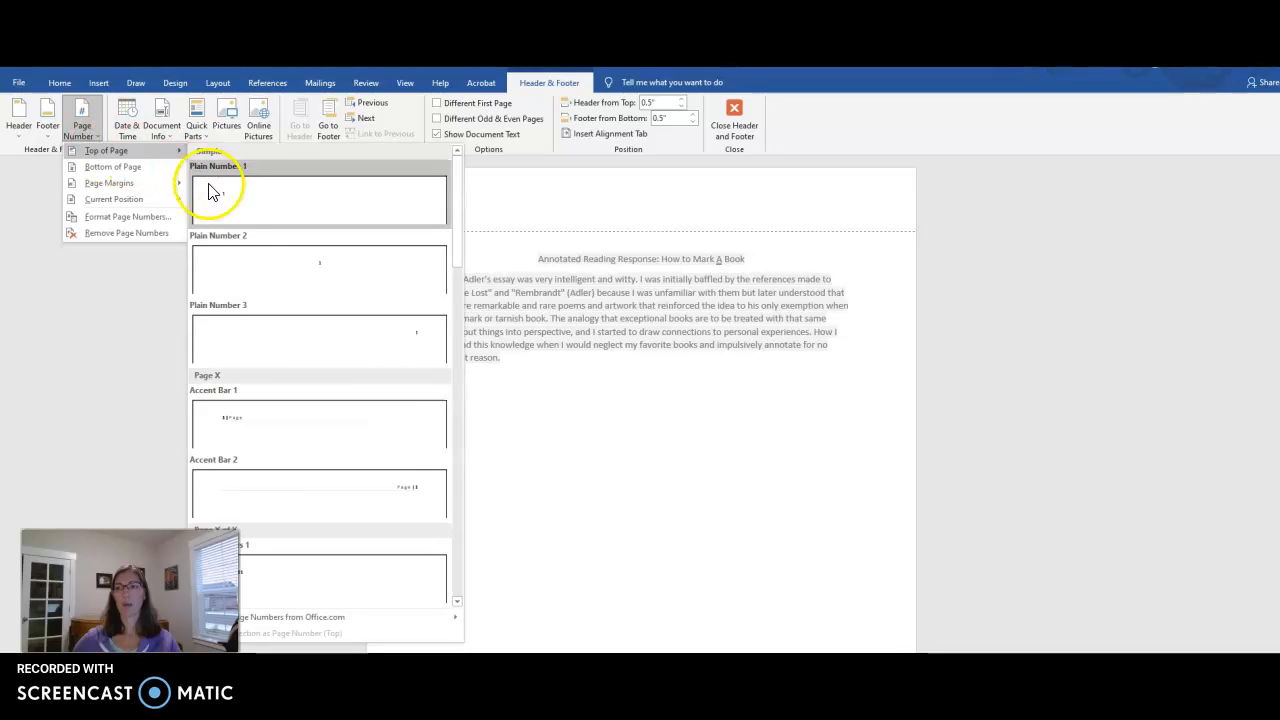
{"action": "left_click", "coordinate": [257, 340]}
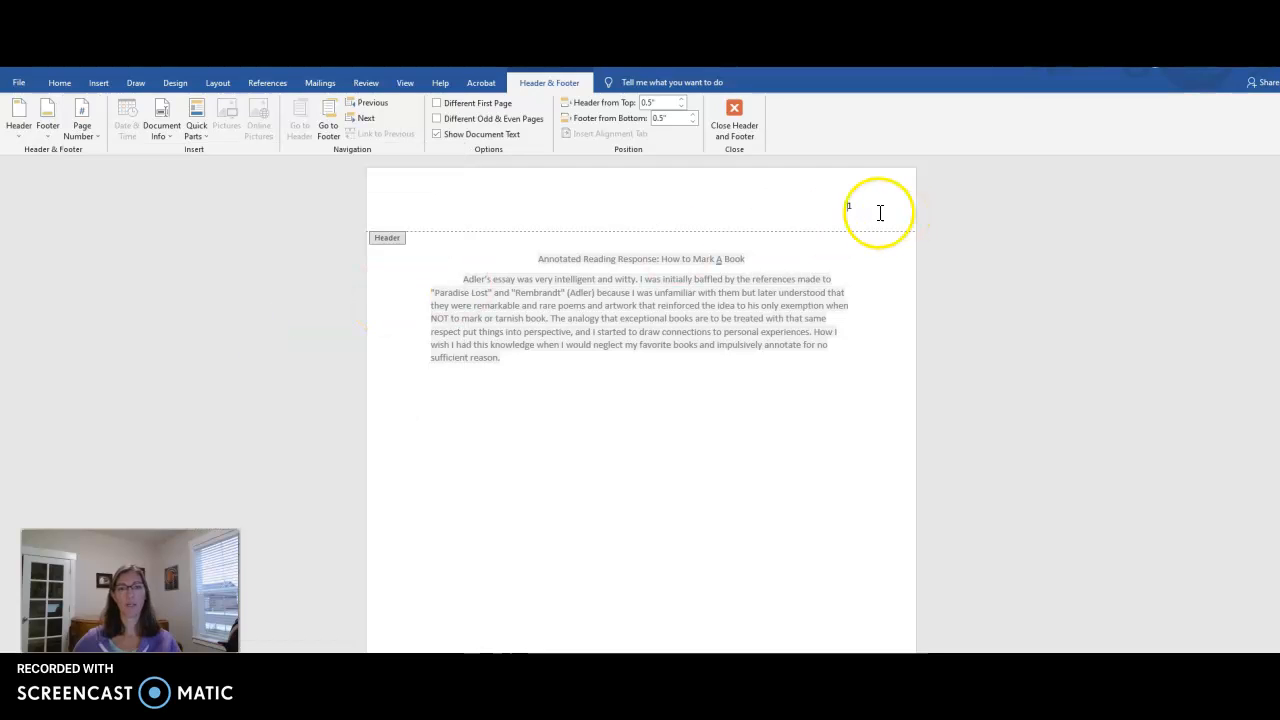
{"action": "type", "text": "Sc"}
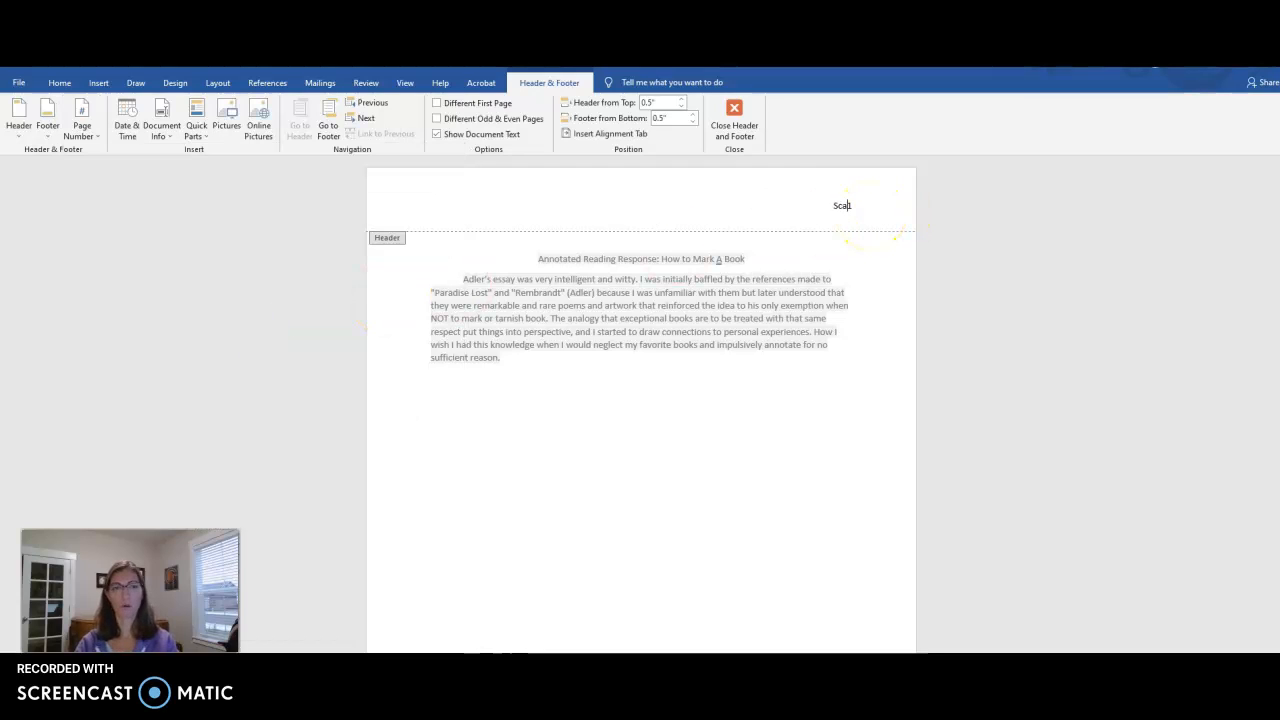
{"action": "type", "text": "hade"}
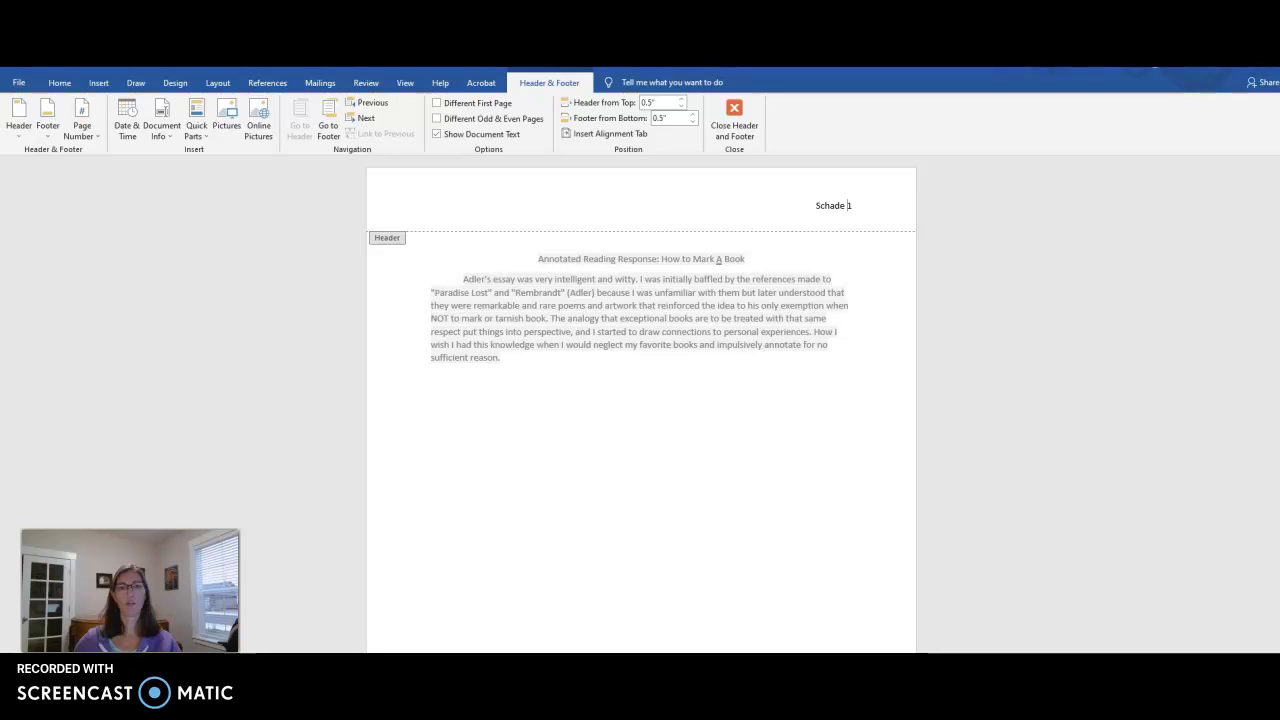
{"action": "double_click", "coordinate": [445, 278]}
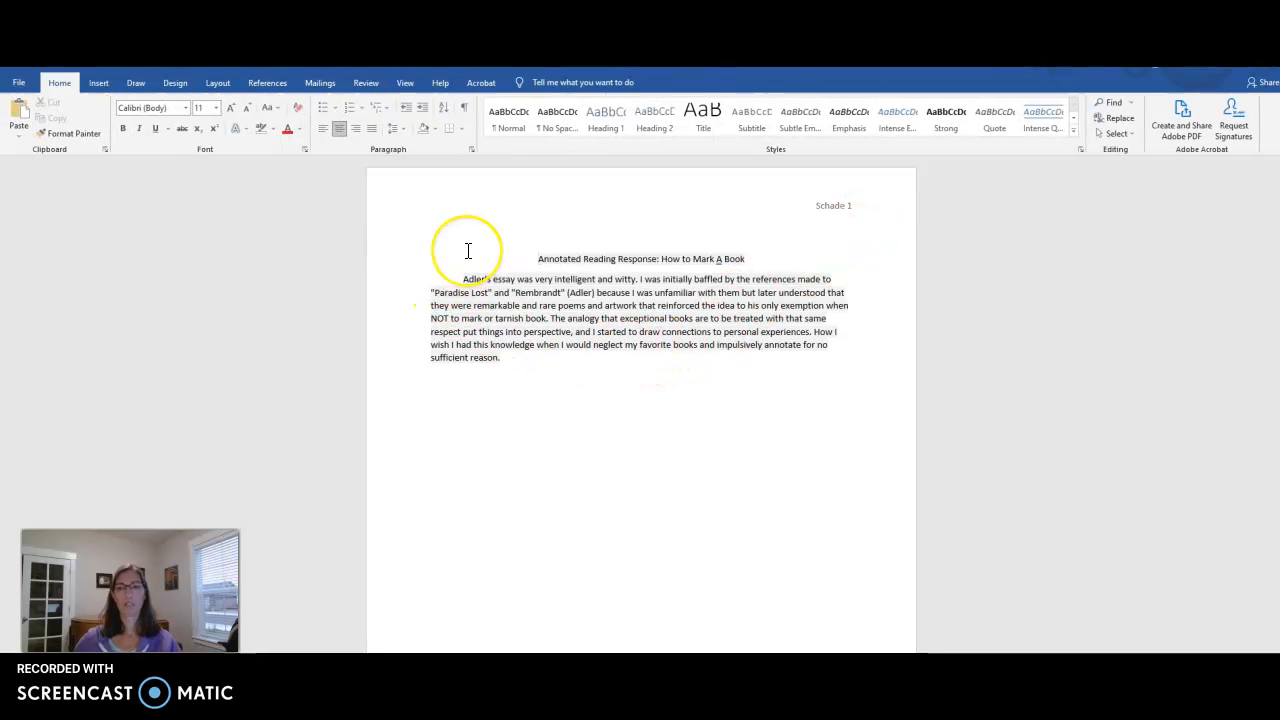
Step: Type the student's full name on a new line above the title, then view the OWL sample heading
{"action": "key", "text": "Return"}
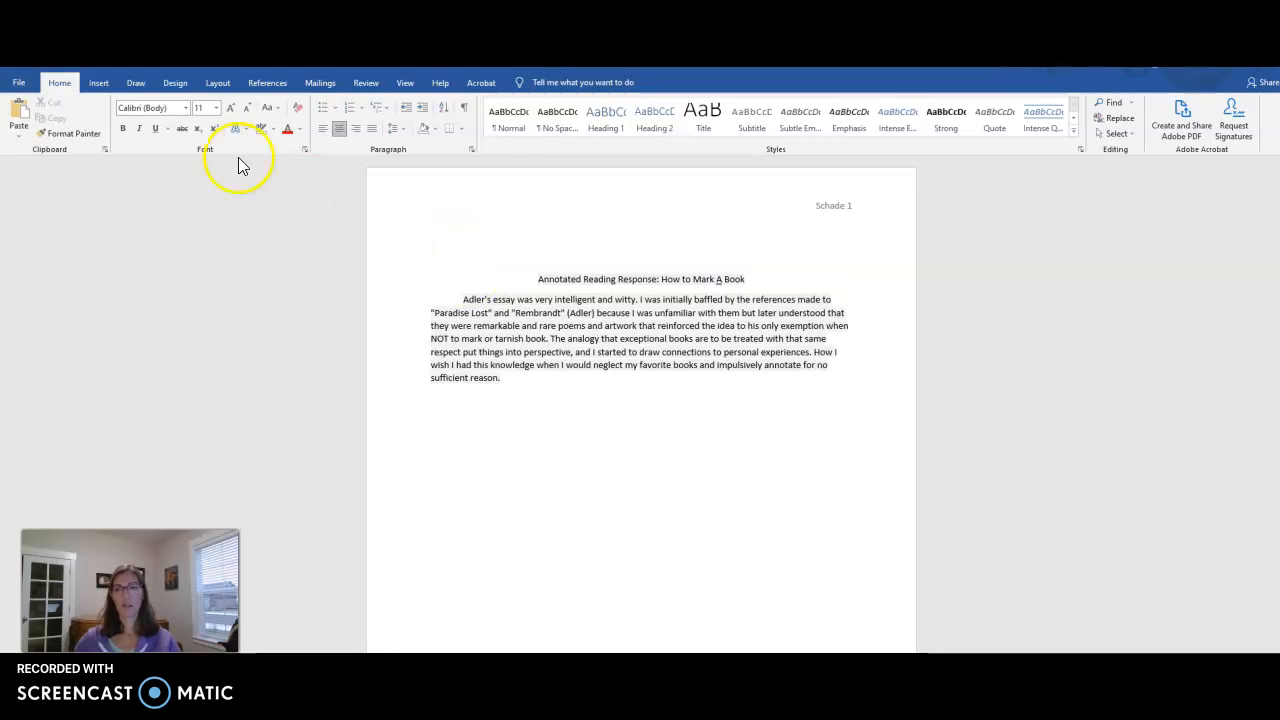
{"action": "left_click", "coordinate": [390, 241]}
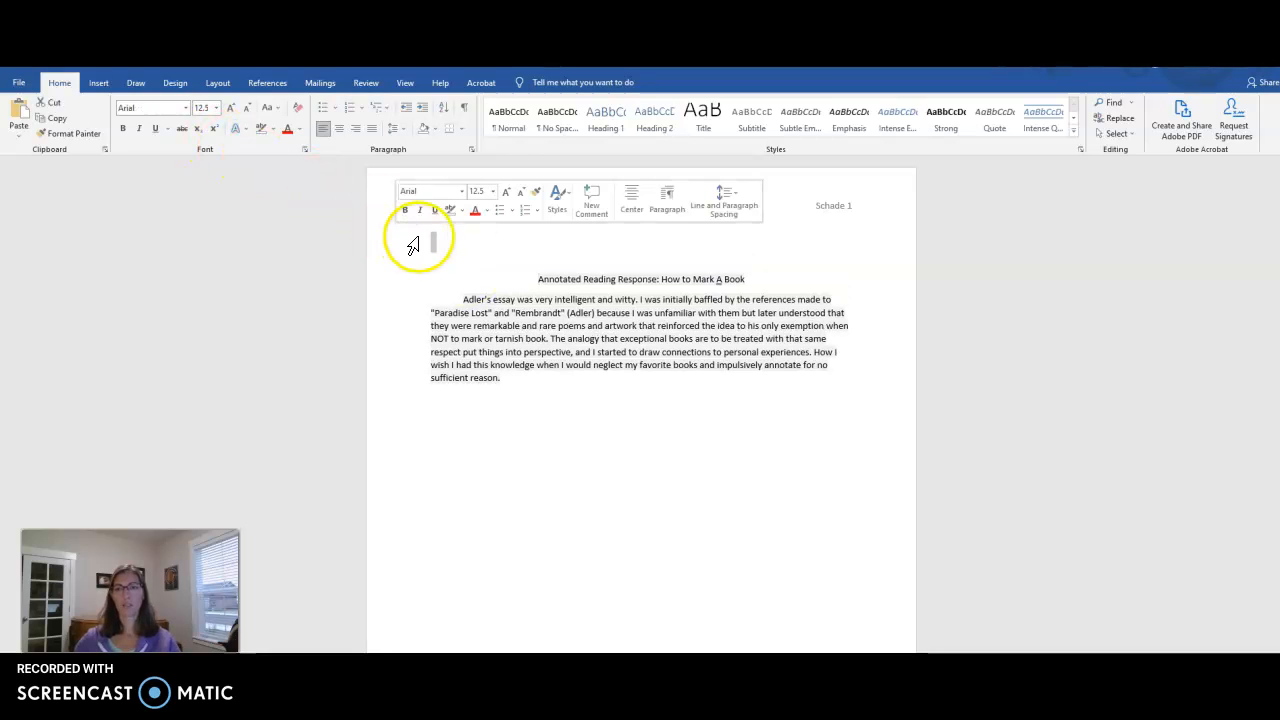
{"action": "left_click", "coordinate": [425, 238]}
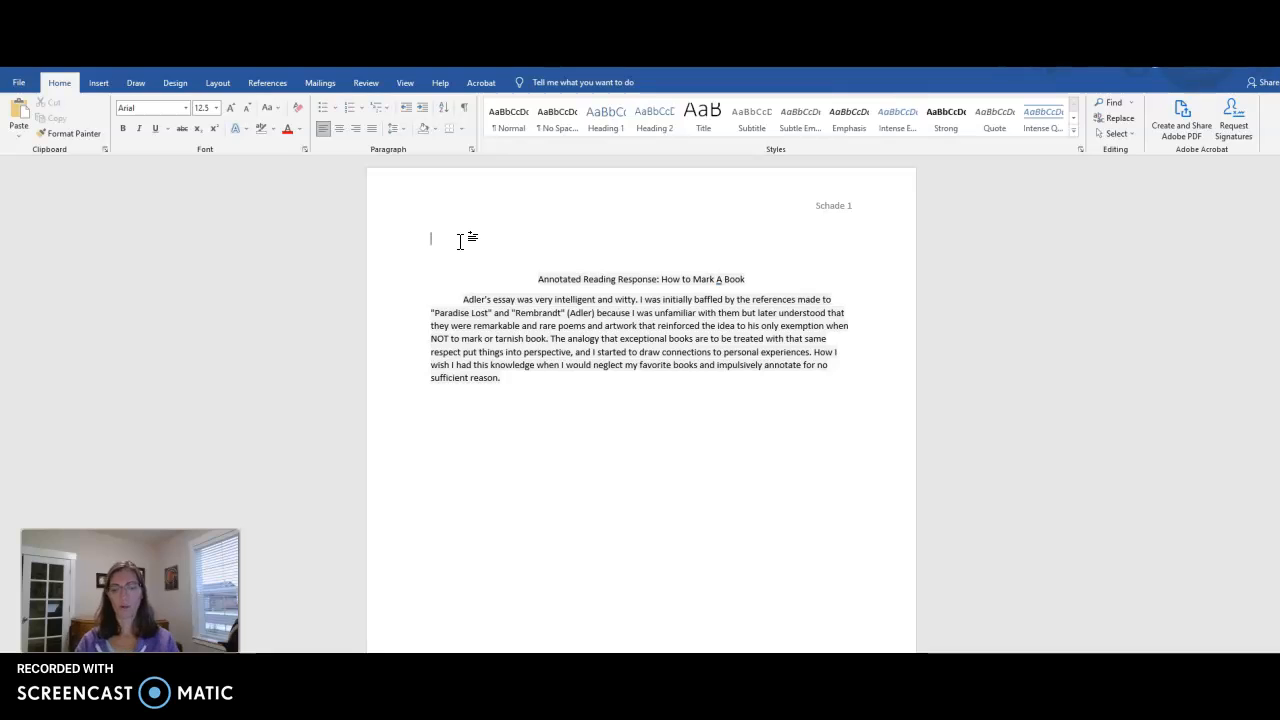
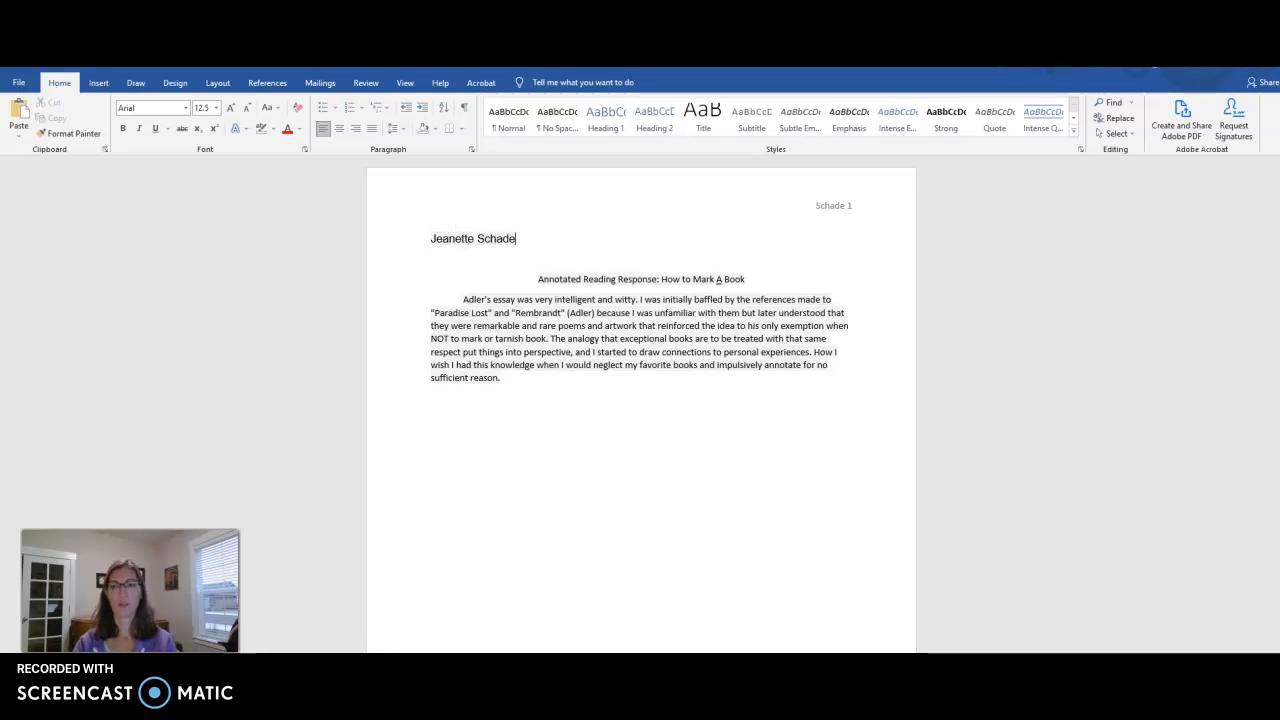
{"action": "key", "text": "Return"}
{"action": "left_click", "coordinate": [514, 591]}
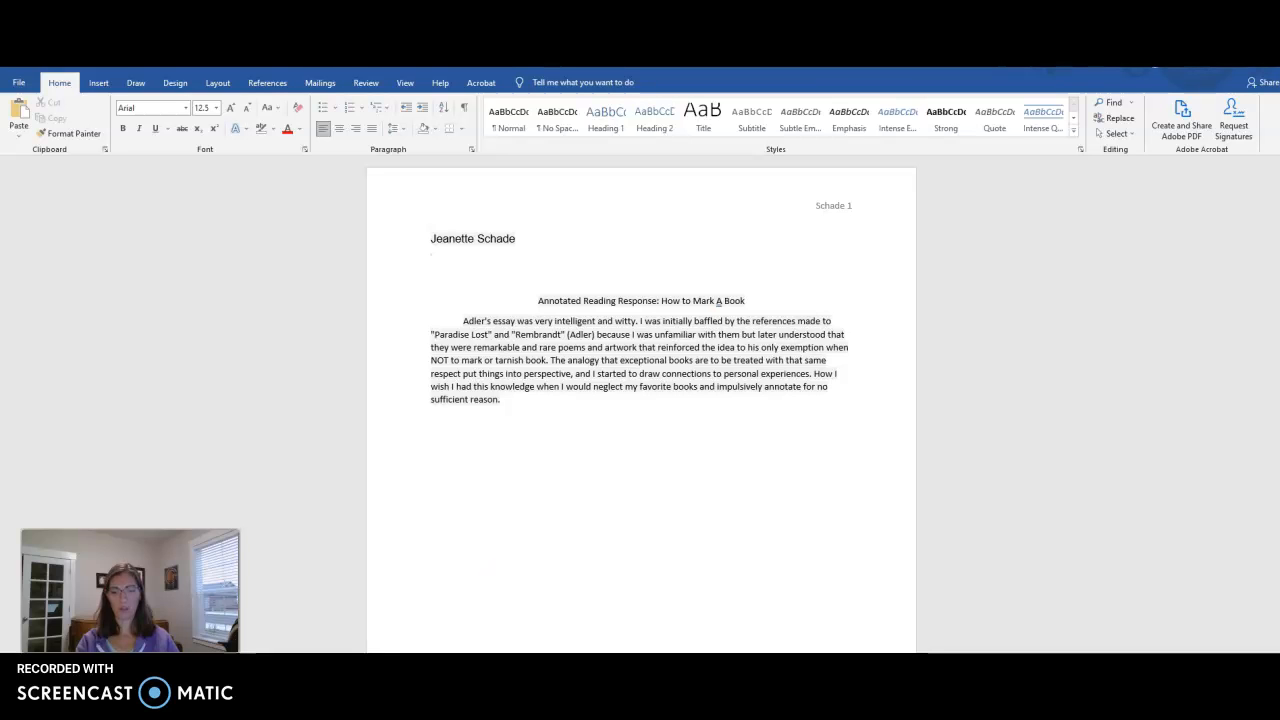
{"action": "left_click", "coordinate": [486, 690]}
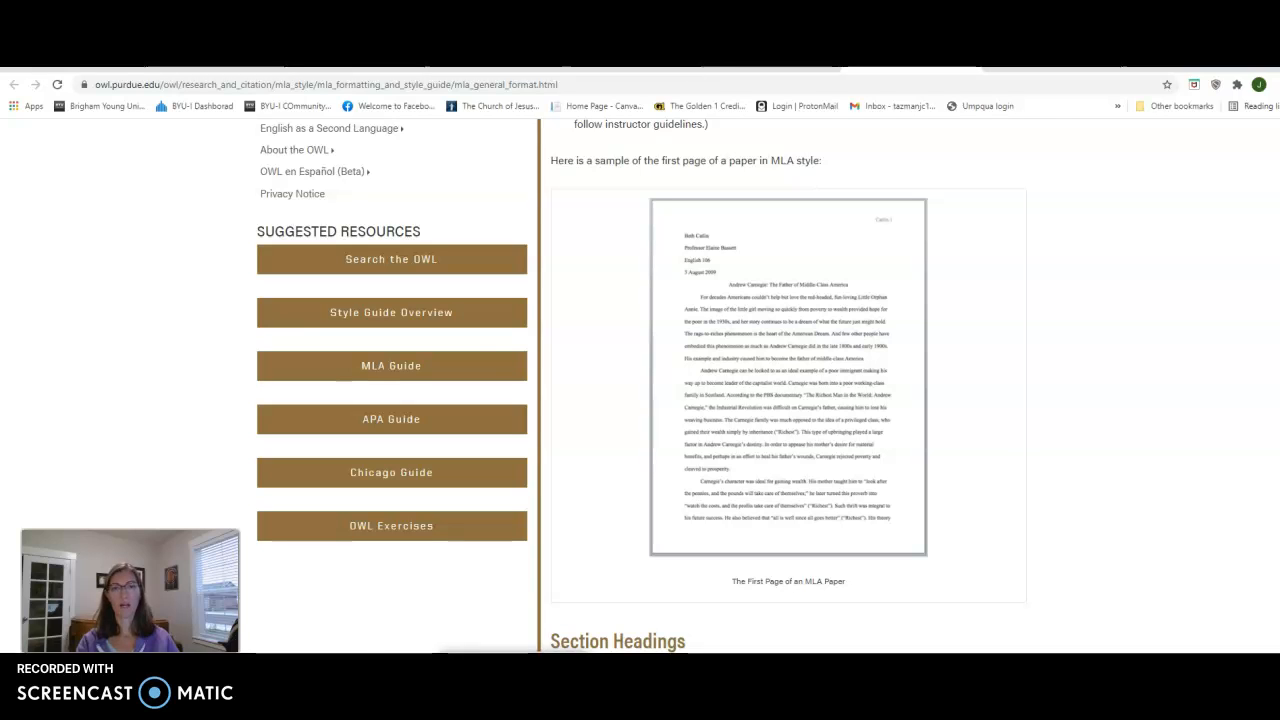
Step: Add heading lines for the instructor's name, 'English 150' and the 17 September date
{"action": "left_click", "coordinate": [545, 680]}
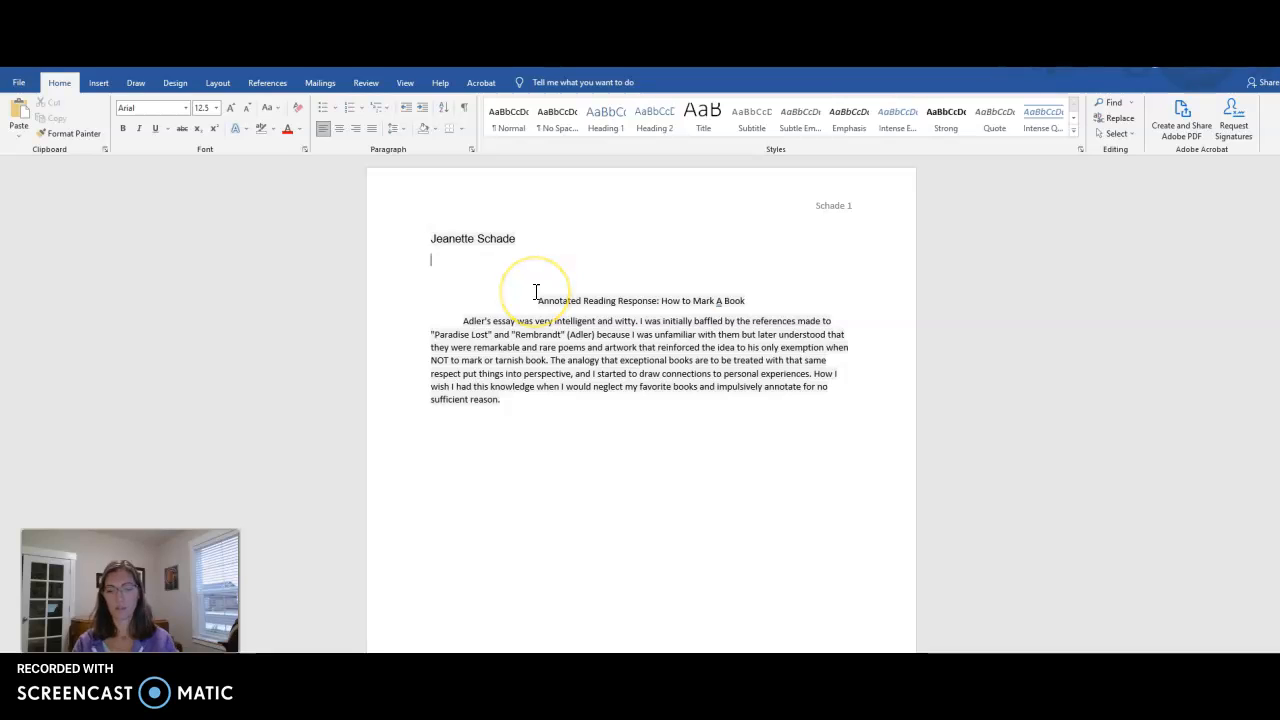
{"action": "type", "text": "Sister Schade"}
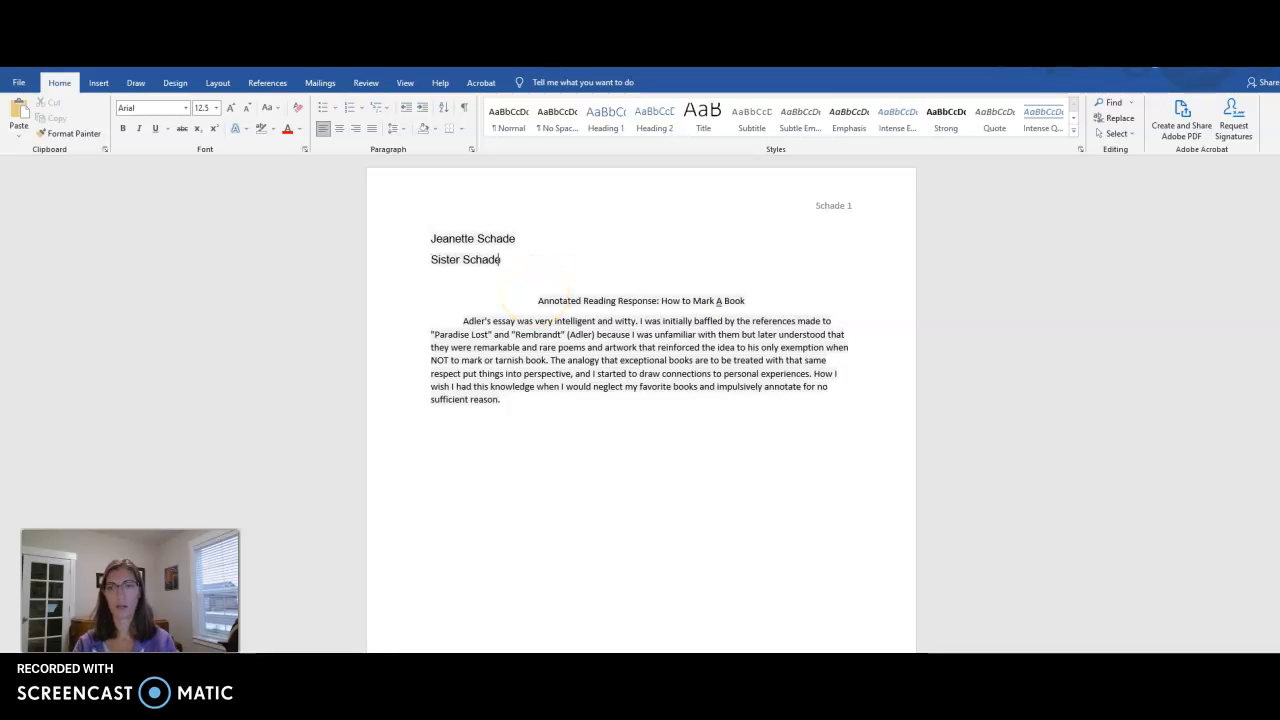
{"action": "type", "text": "..."}
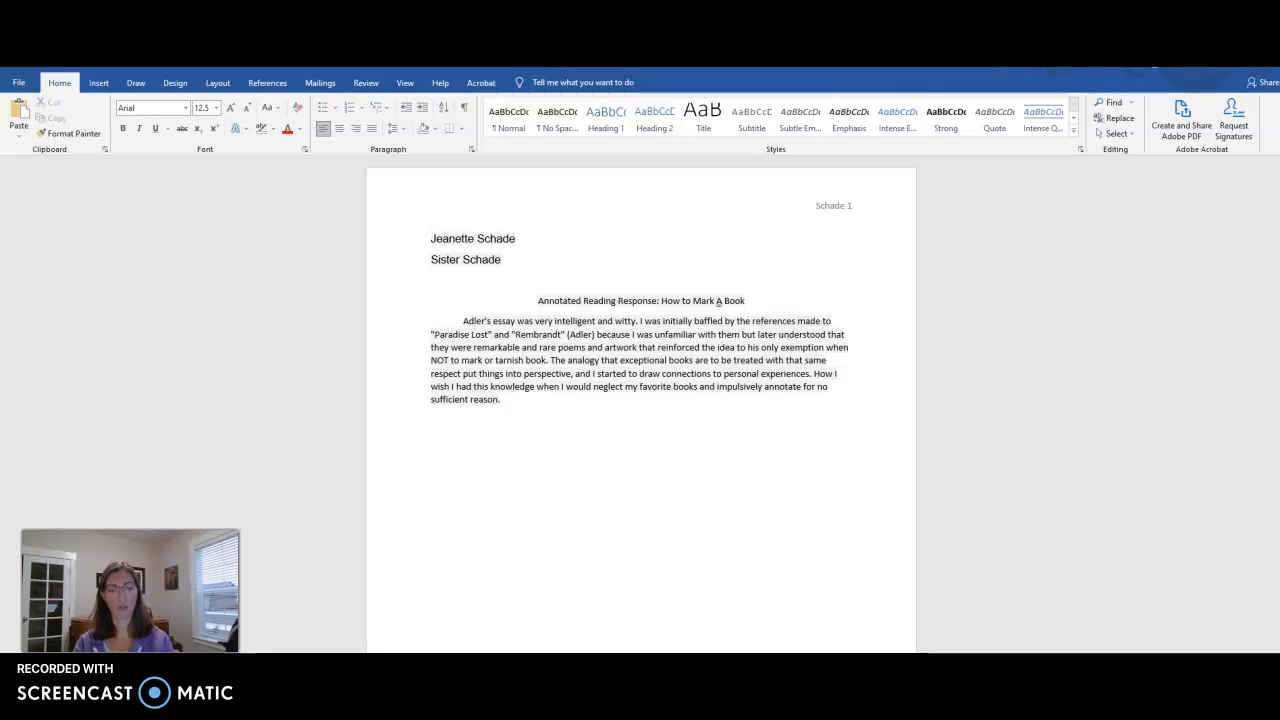
{"action": "key", "text": "Return"}
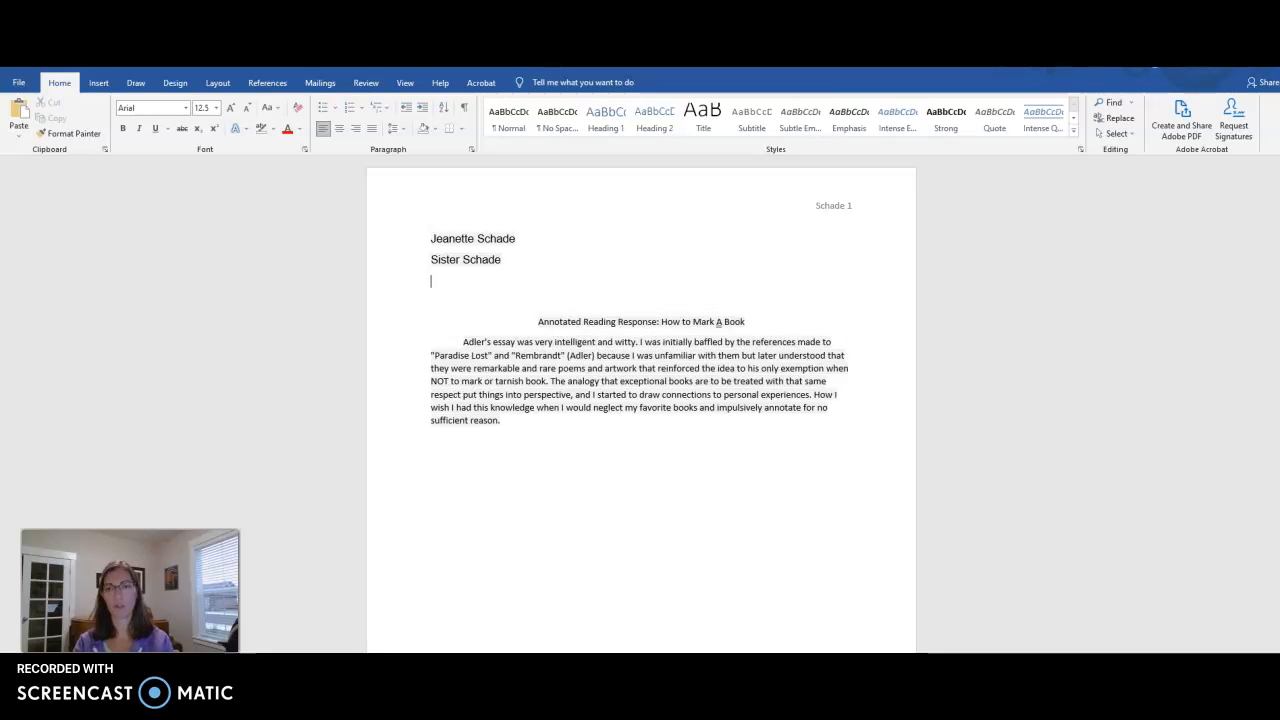
{"action": "type", "text": "Engl"}
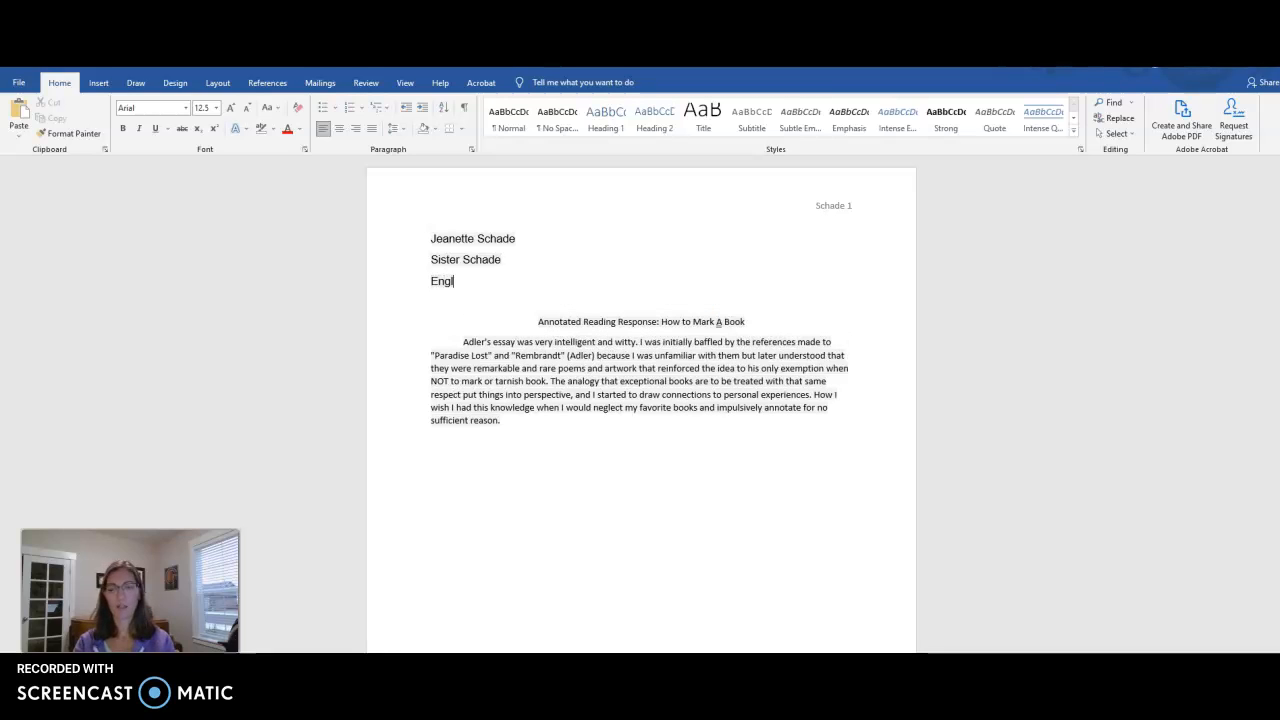
{"action": "type", "text": "ish 150"}
{"action": "key", "text": "Return"}
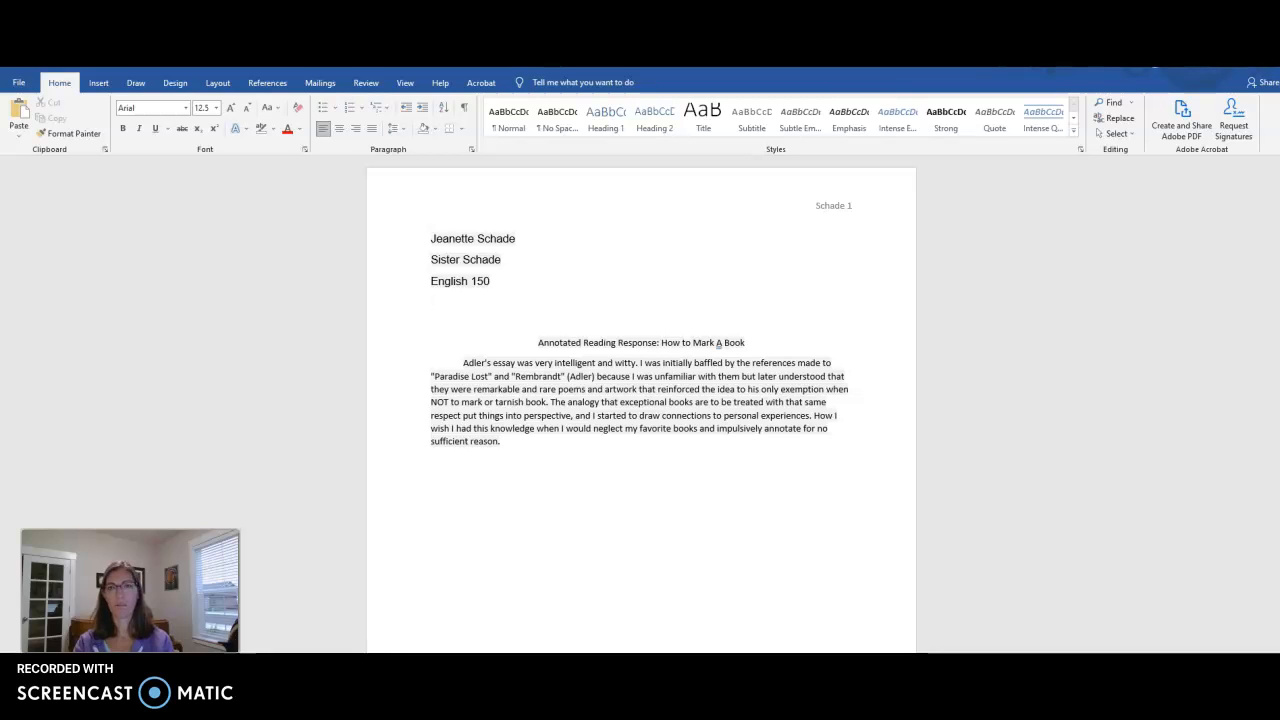
{"action": "type", "text": "17 September "}
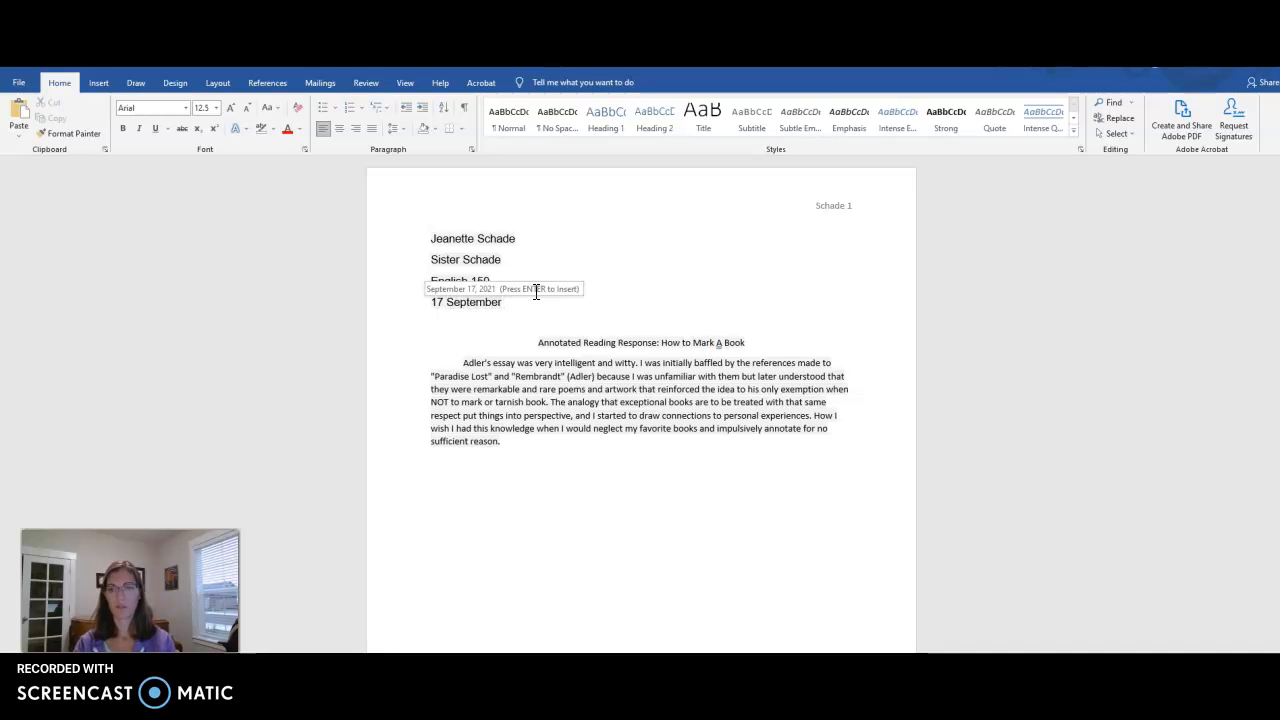
{"action": "type", "text": "2011"}
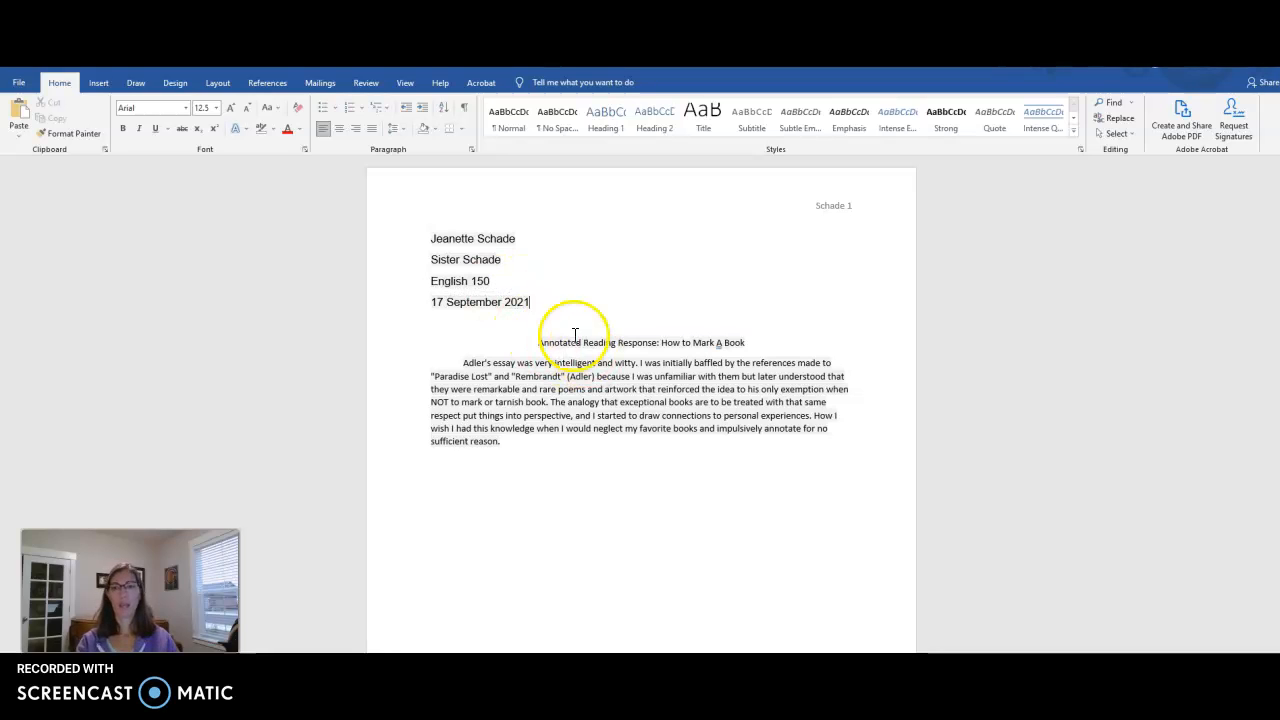
Step: Check the title's font size and lowercase its 'A' so it reads 'How to Mark a Book'
{"action": "left_click", "coordinate": [551, 292]}
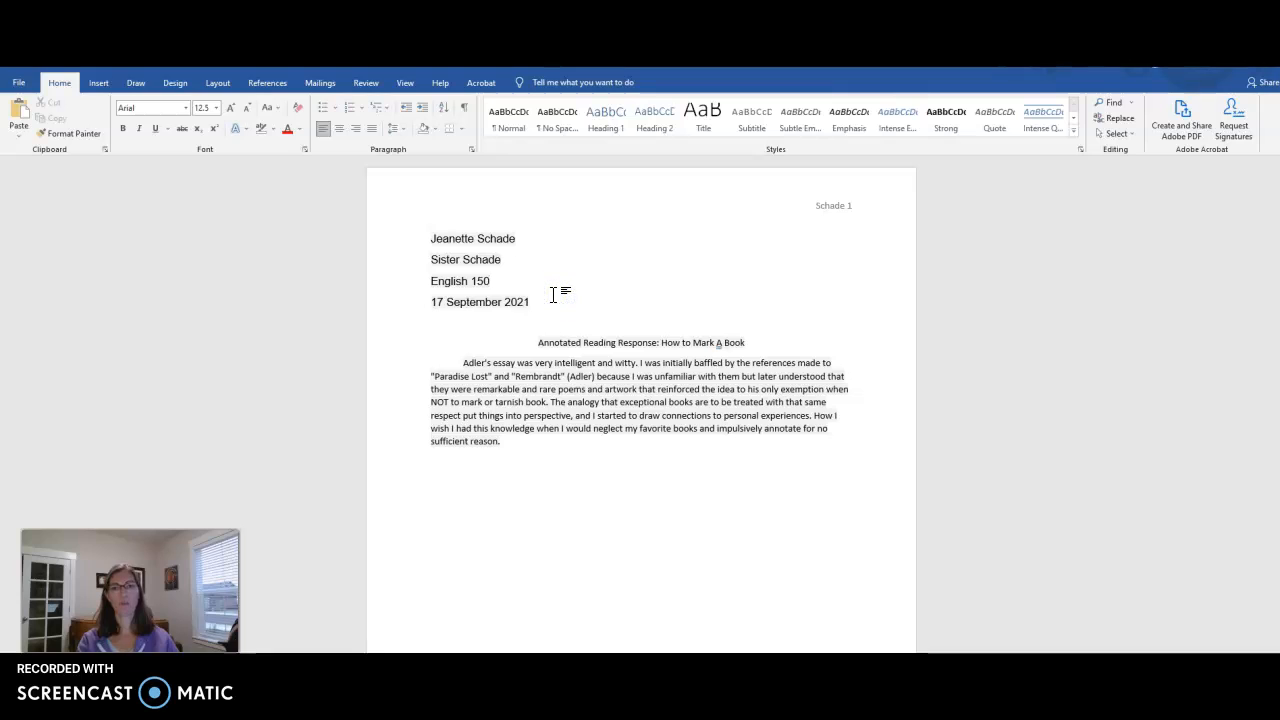
{"action": "left_click_drag", "start_coordinate": [537, 343], "coordinate": [747, 341]}
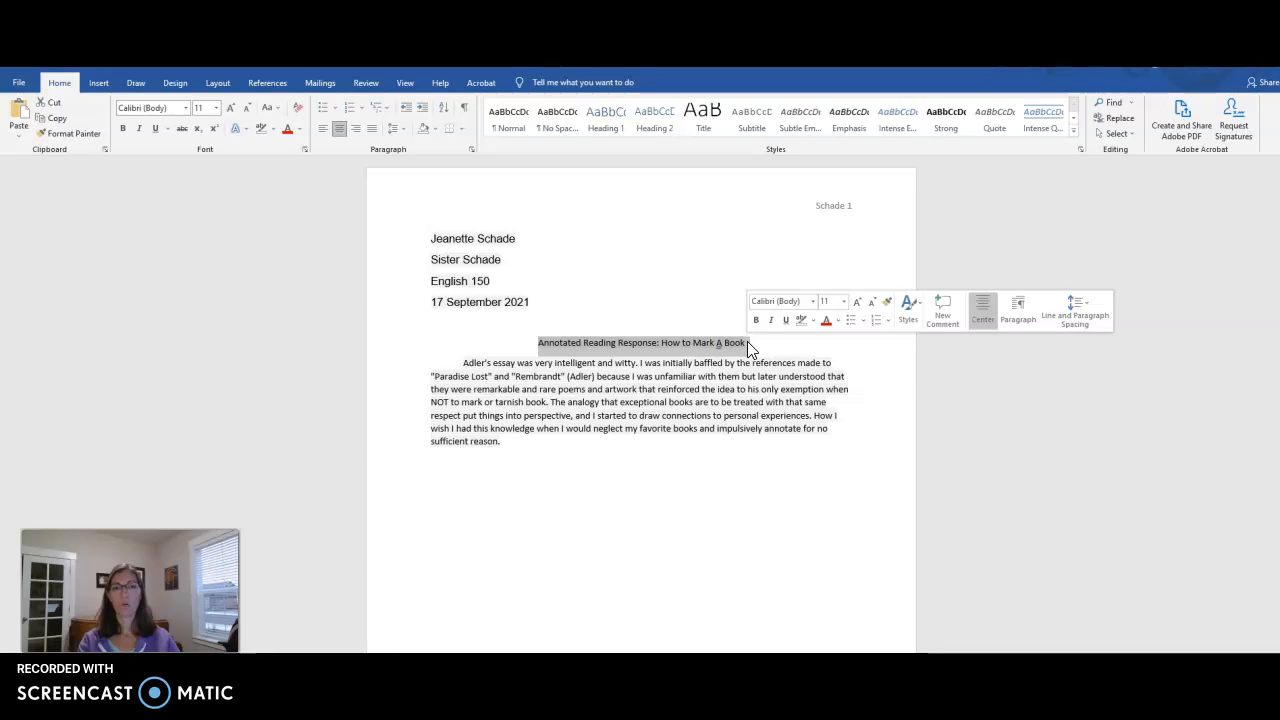
{"action": "left_click", "coordinate": [820, 301]}
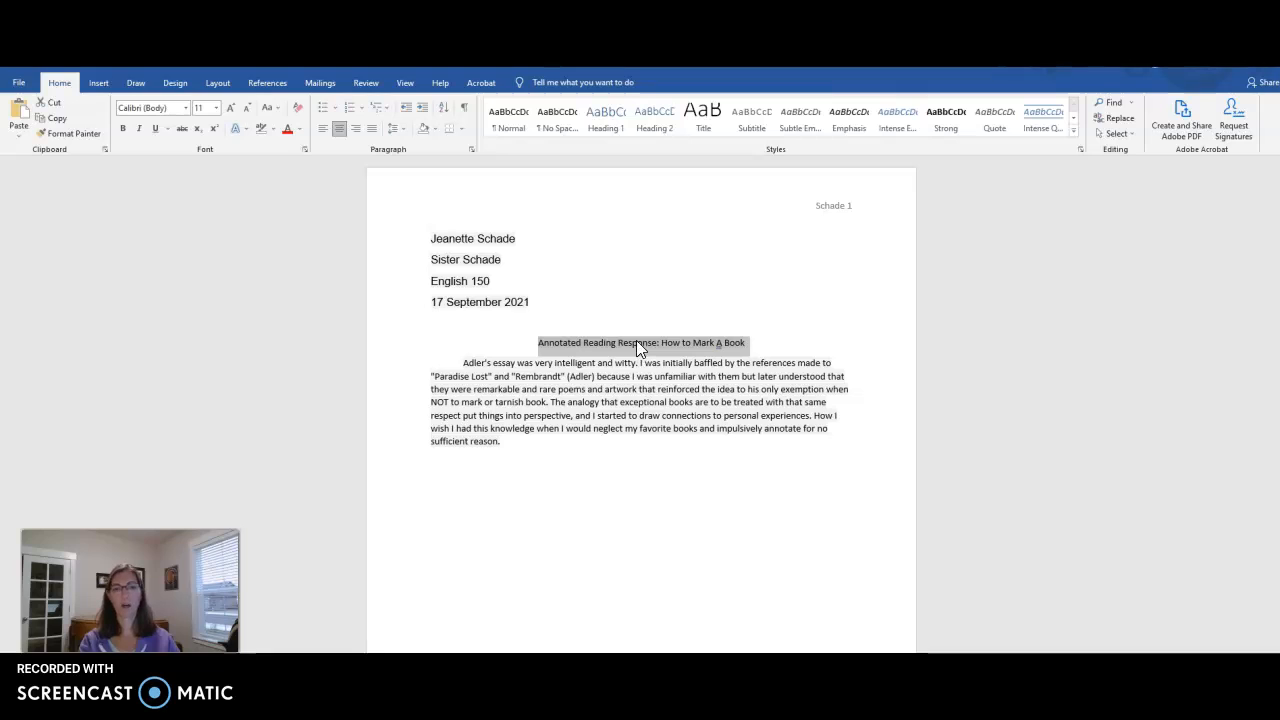
{"action": "left_click", "coordinate": [722, 343]}
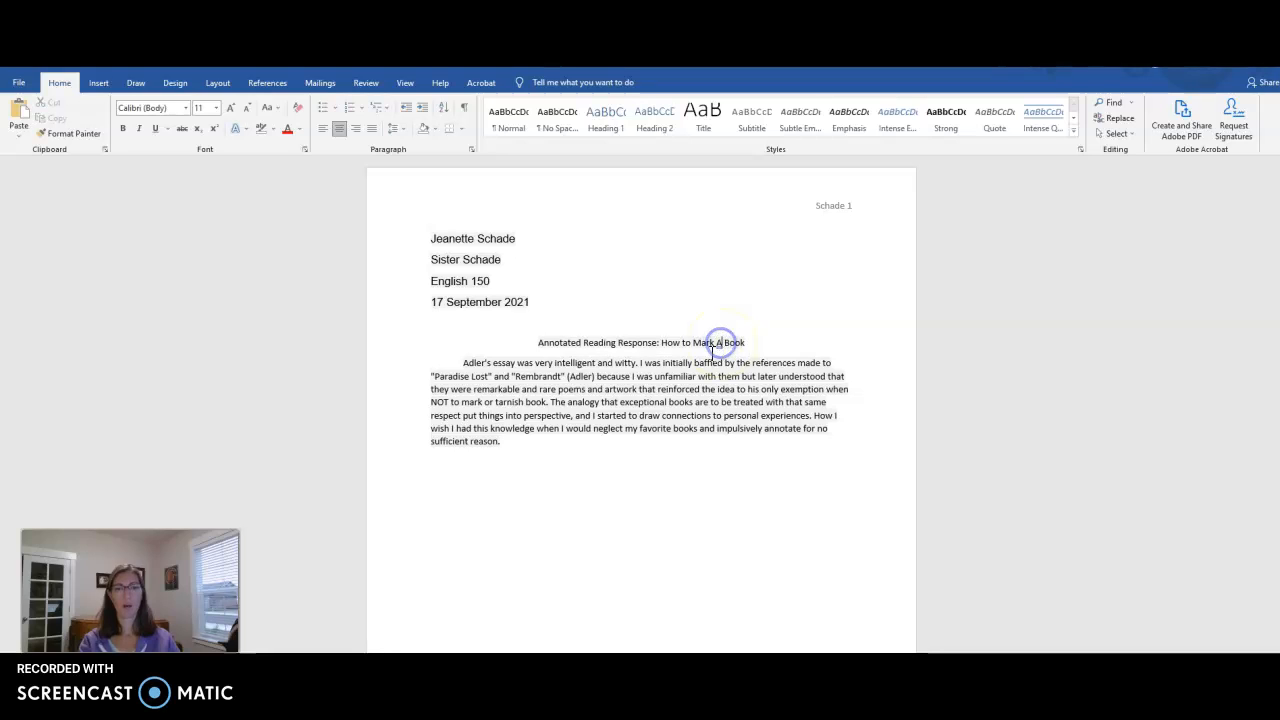
{"action": "key", "text": "BackSpace"}
{"action": "type", "text": "a"}
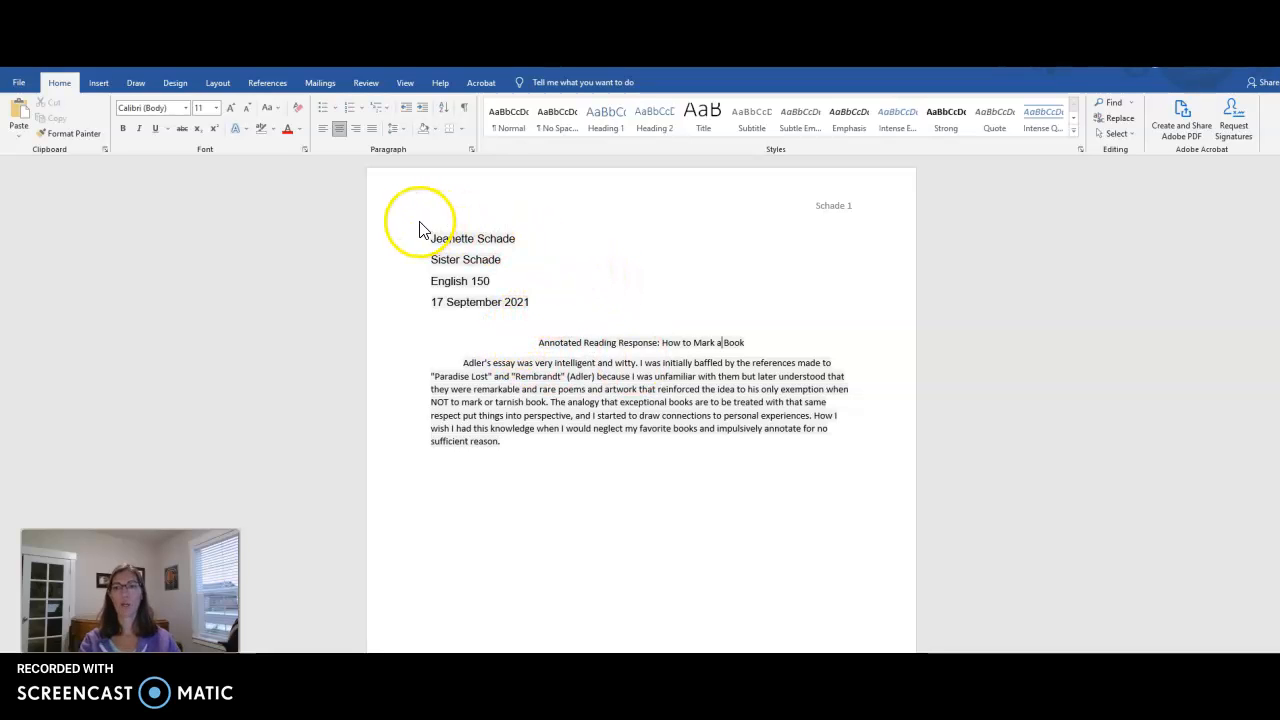
Step: Apply 2.0 line spacing to the heading, title and response paragraph
{"action": "left_click_drag", "start_coordinate": [425, 237], "coordinate": [824, 437]}
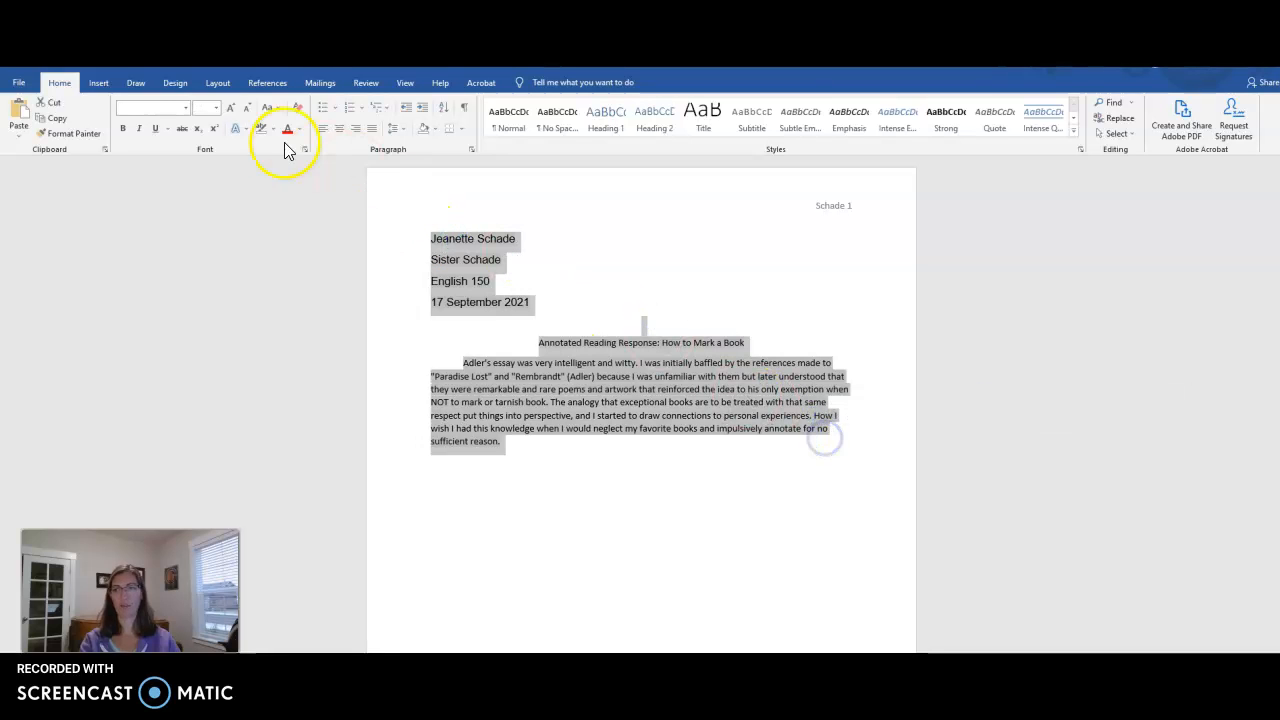
{"action": "left_click", "coordinate": [401, 128]}
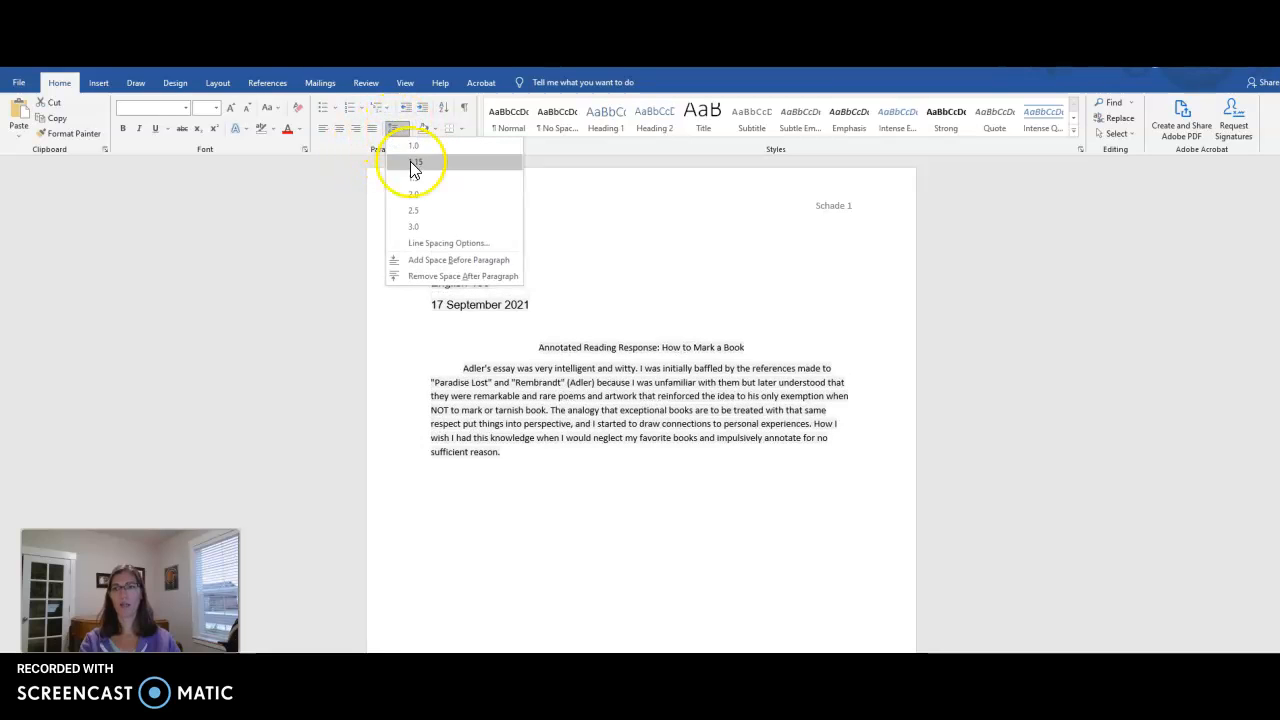
{"action": "left_click", "coordinate": [417, 195]}
{"action": "left_click", "coordinate": [594, 268]}
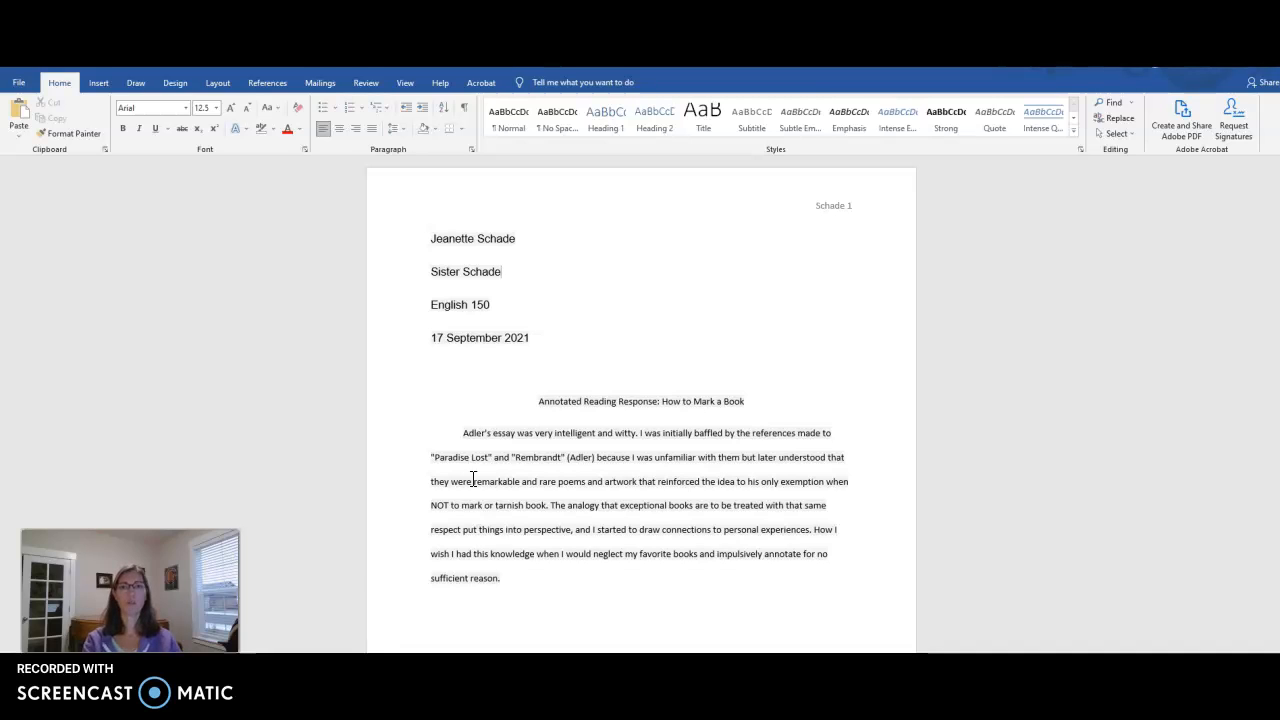
{"action": "left_click", "coordinate": [490, 457]}
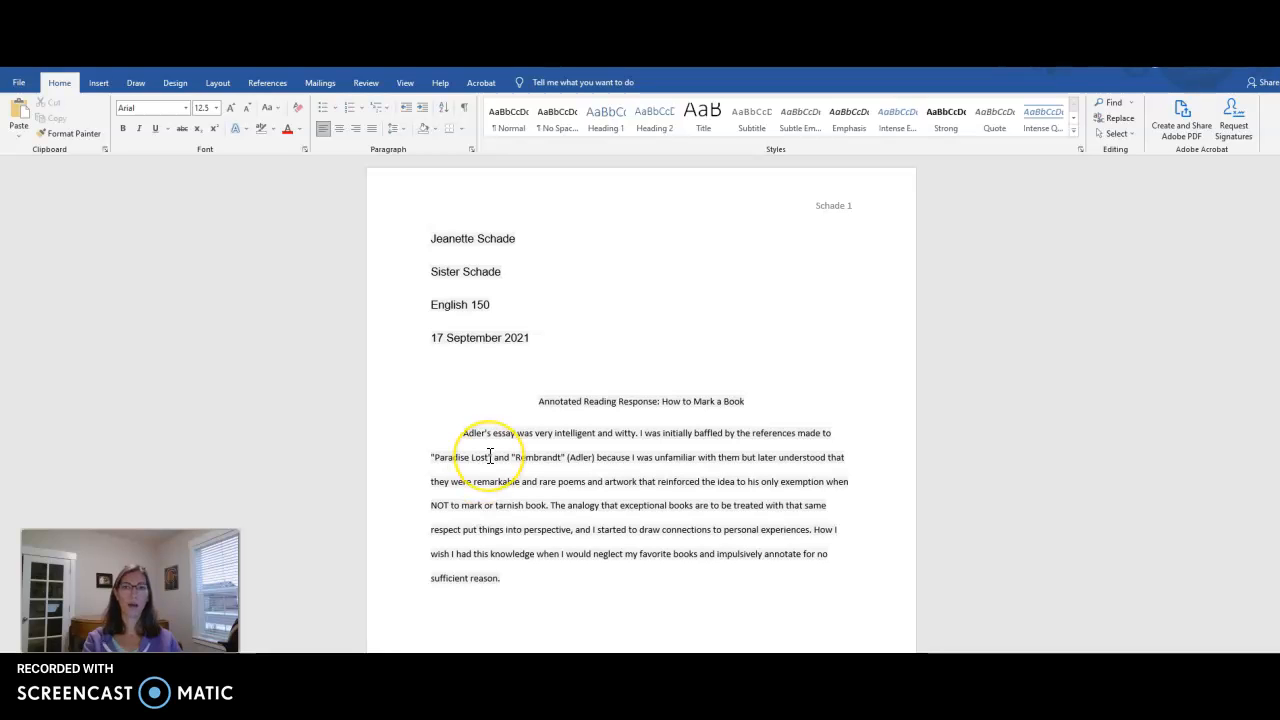